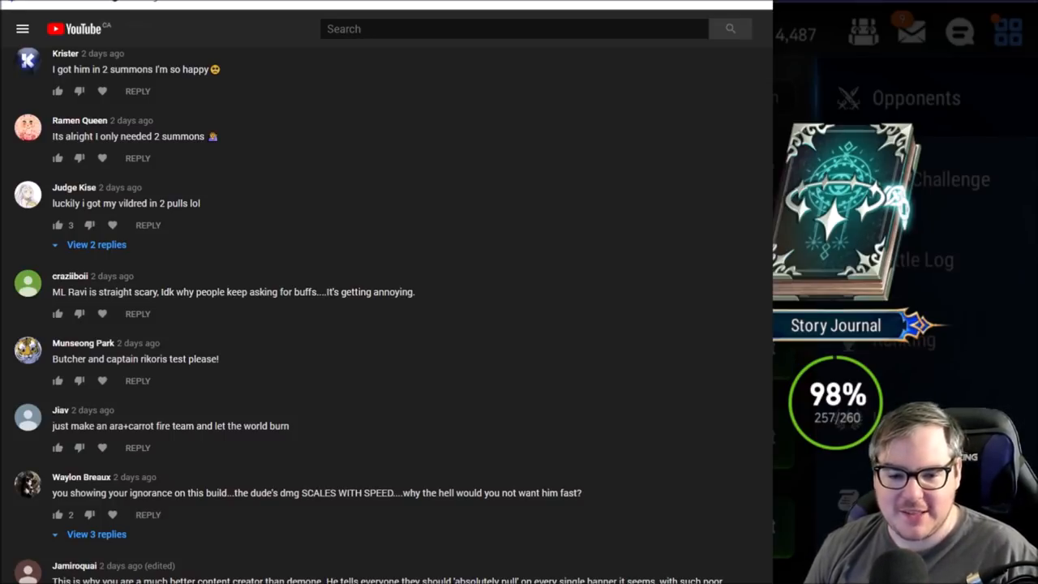
mouse_move(130, 505)
mouse_down()
mouse_move(48, 475)
mouse_move(54, 494)
mouse_up()
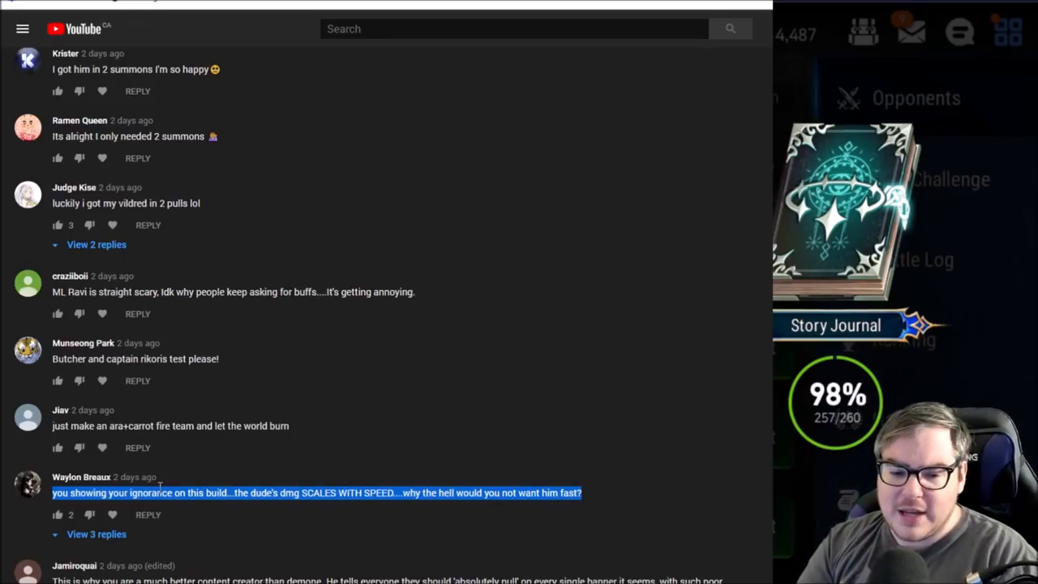
scroll(160, 486, down, 2)
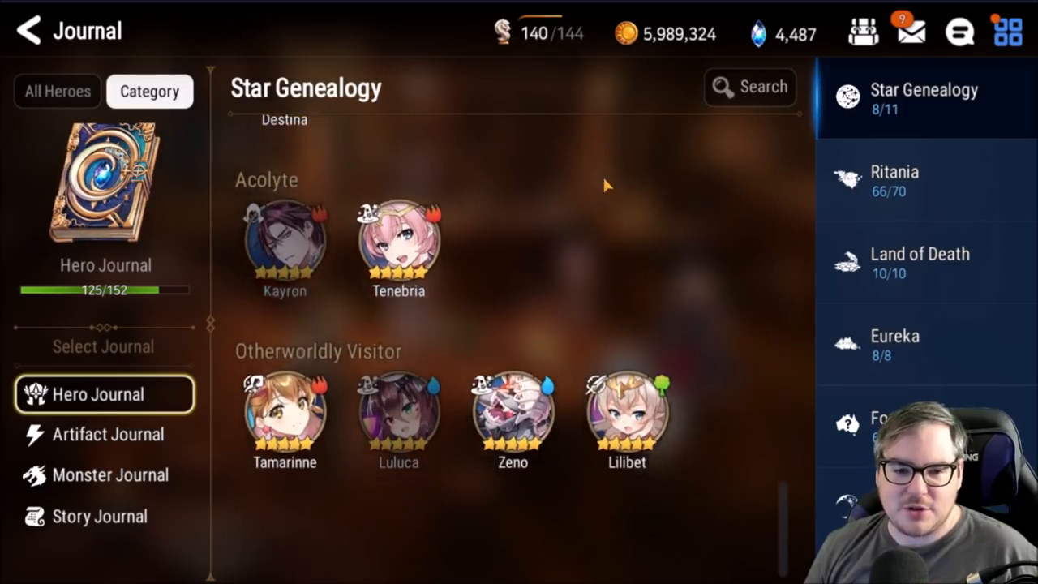
scroll(599, 186, up, 4)
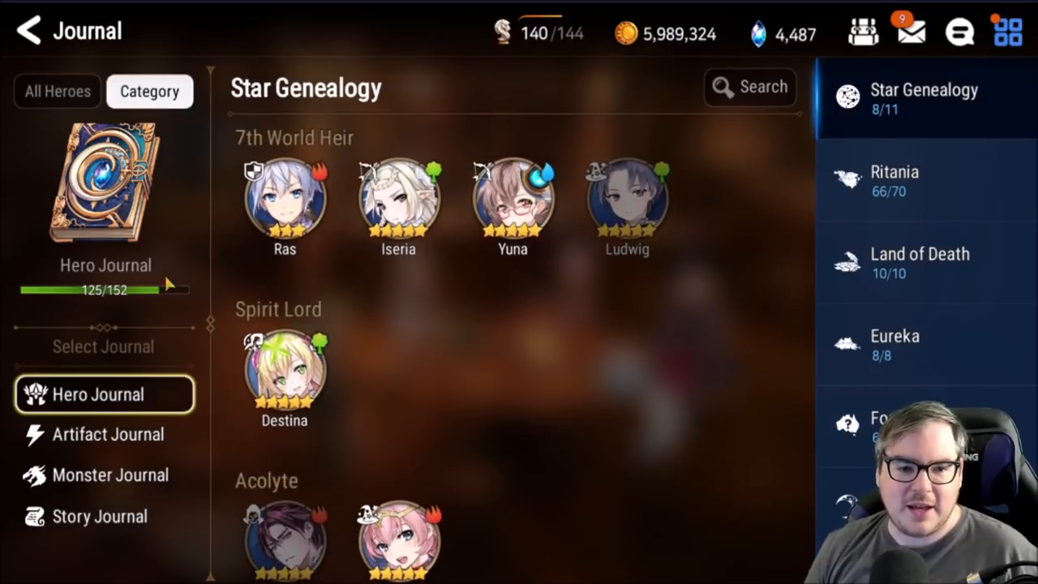
Show all heroes in the Journal and bring up Vildred's entry
click(73, 91)
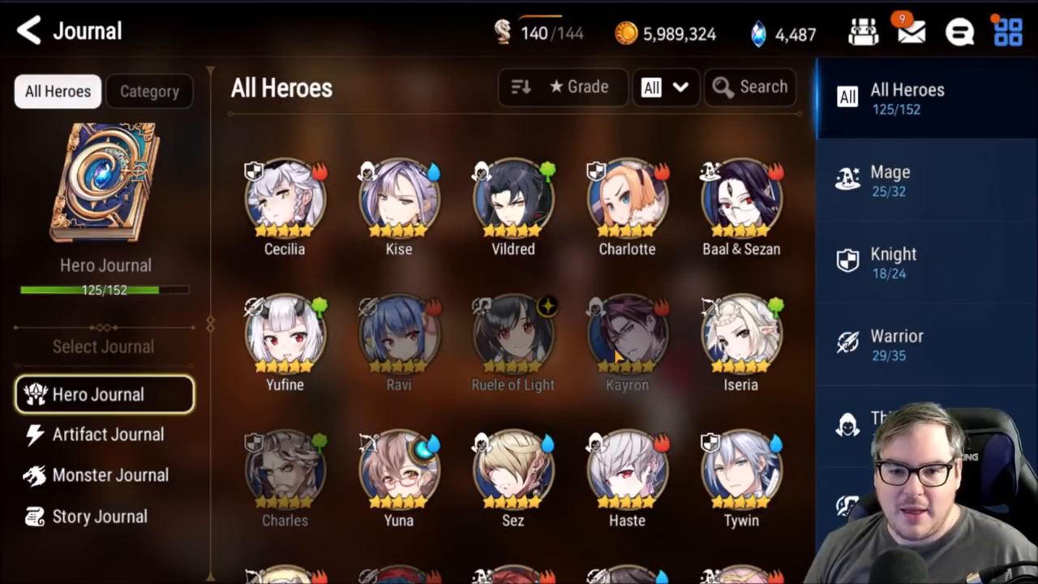
click(513, 207)
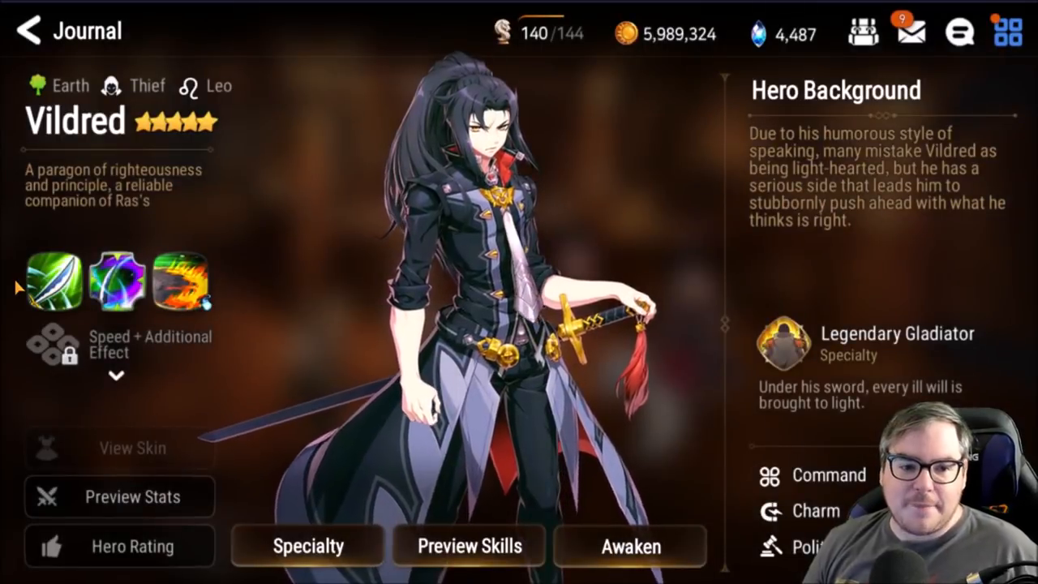
Read the Sweep, Dancing Blade and Blade Ascent skill tooltips, then close them
click(53, 280)
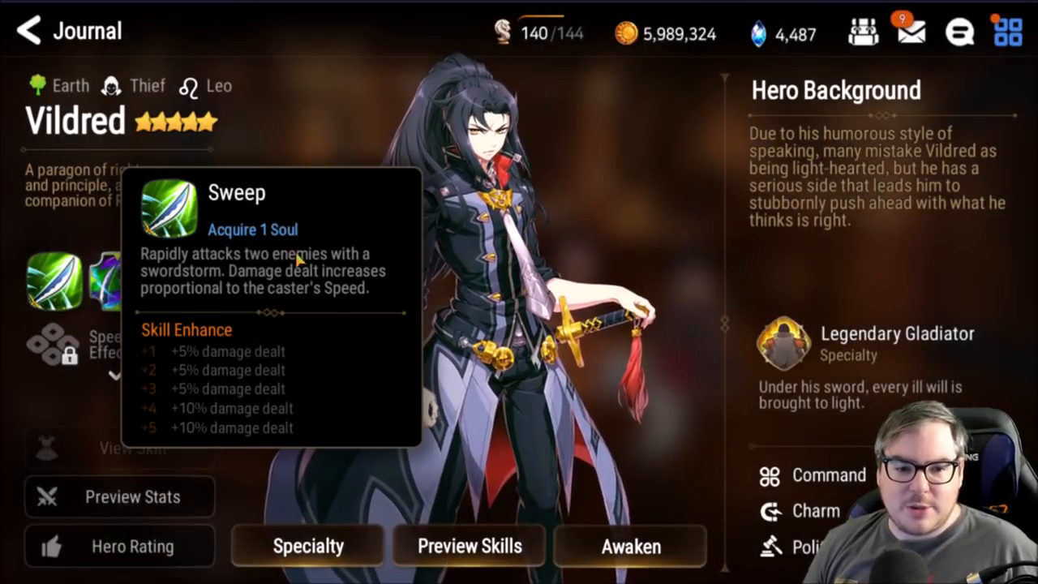
click(259, 240)
click(118, 279)
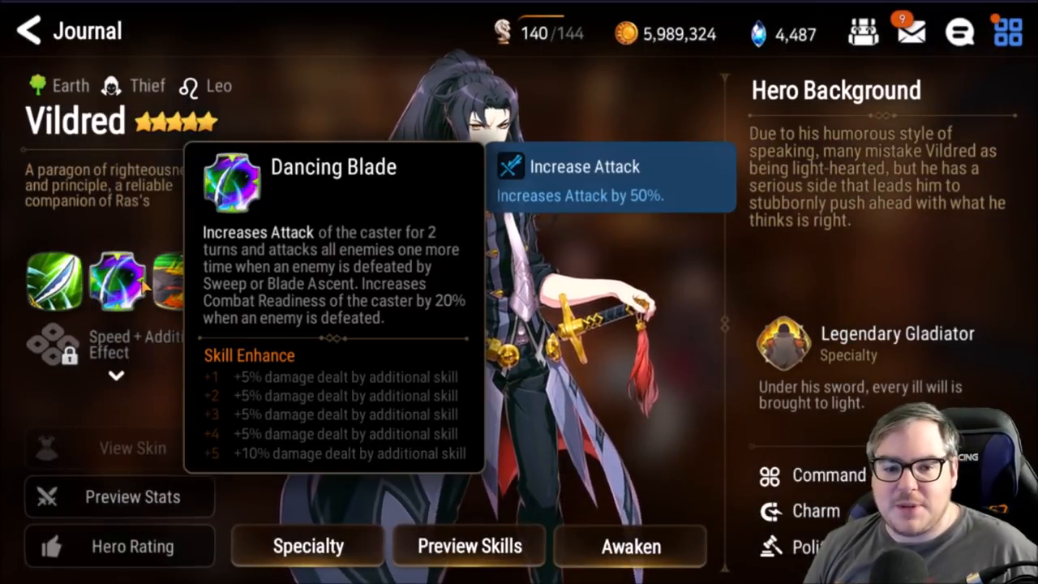
click(180, 279)
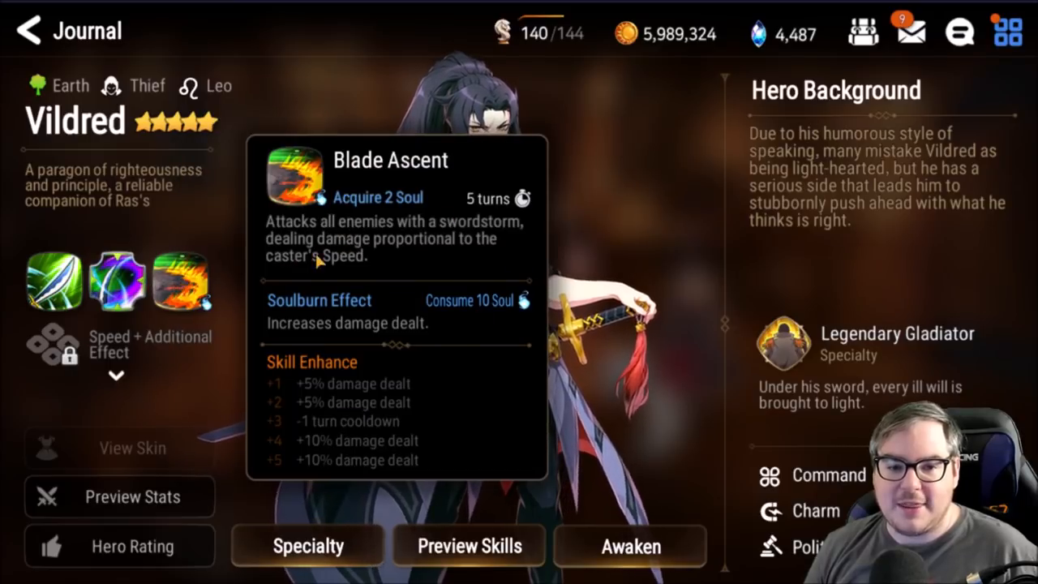
click(388, 247)
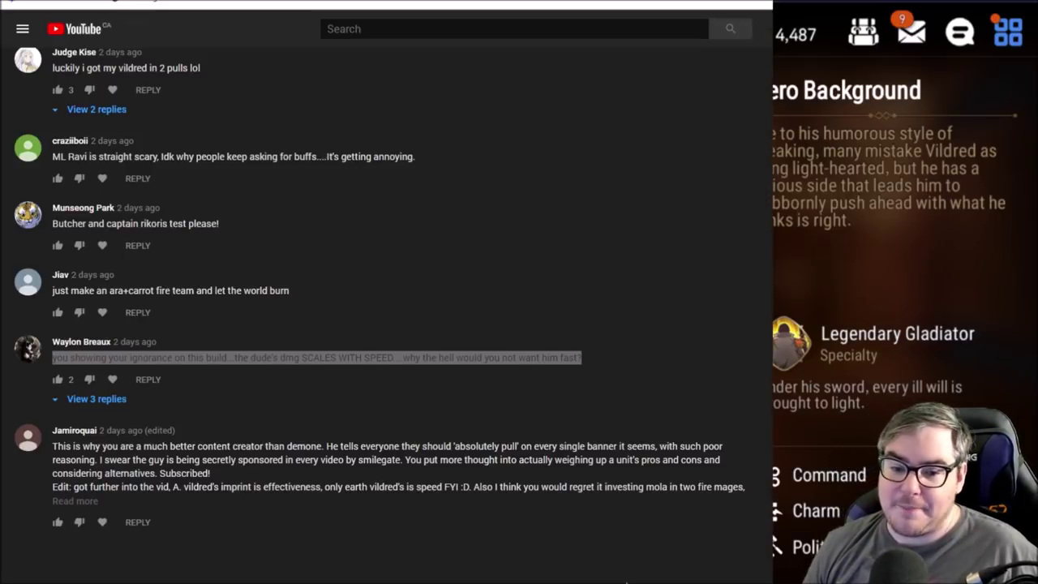
click(451, 506)
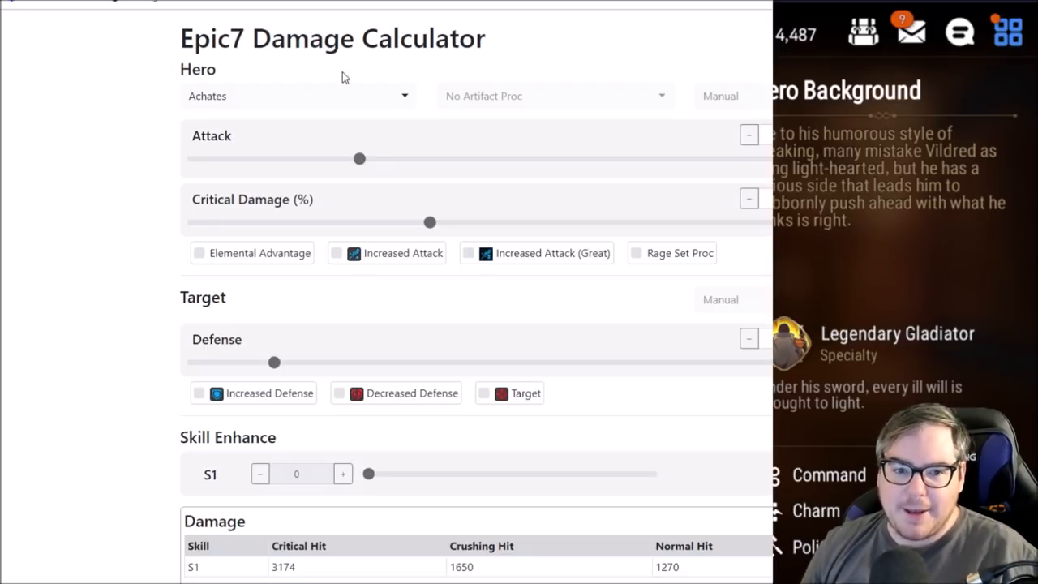
Choose Vildred from the calculator's Hero dropdown
click(369, 96)
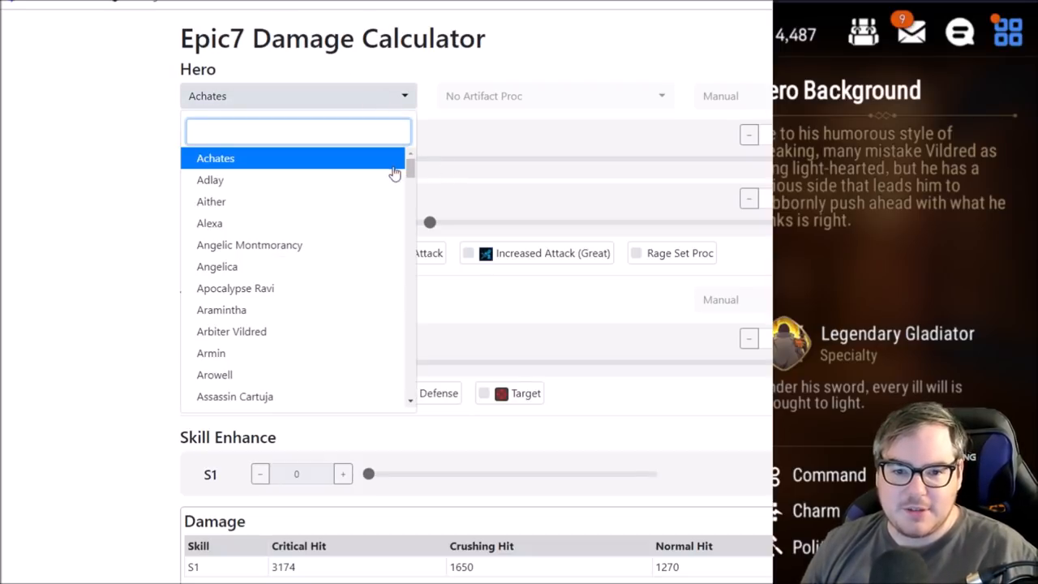
drag(411, 171, 422, 405)
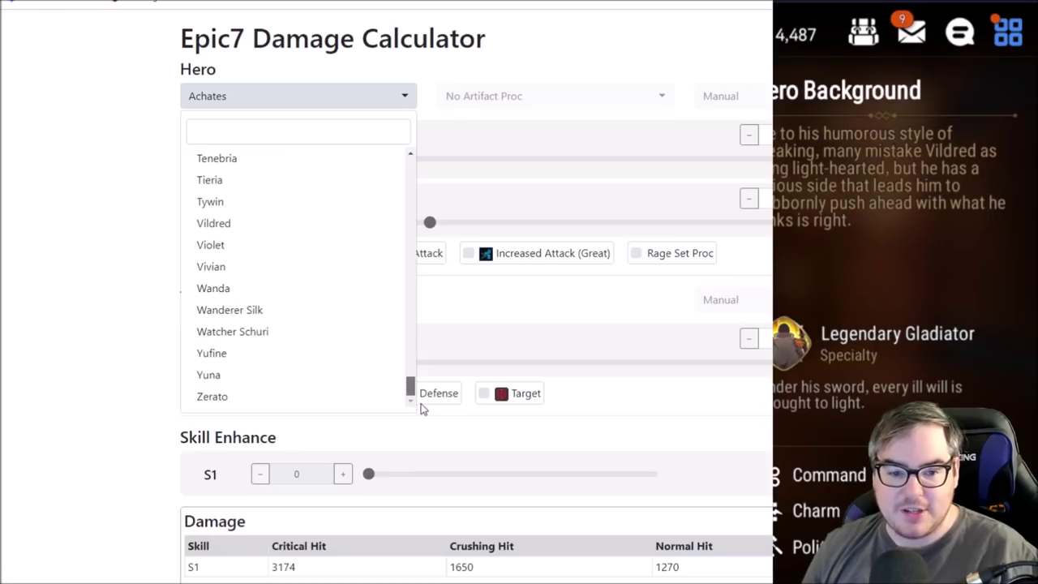
click(332, 223)
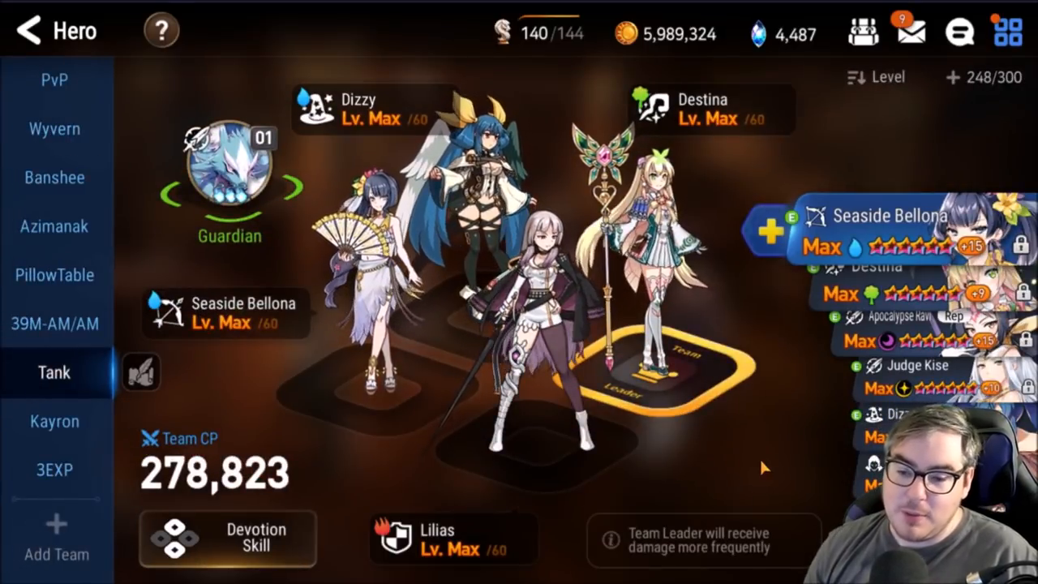
scroll(892, 284, down, 2)
Bring up Vildred's hero page with the full stat breakdown (129 Speed), then return to the calculator
click(888, 77)
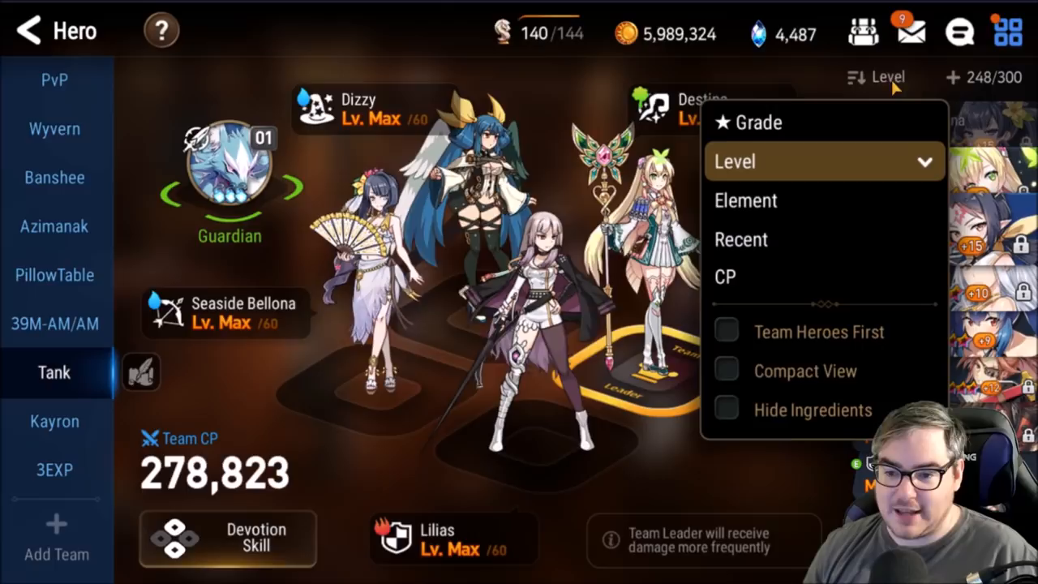
click(888, 77)
scroll(892, 283, down, 3)
scroll(892, 284, down, 3)
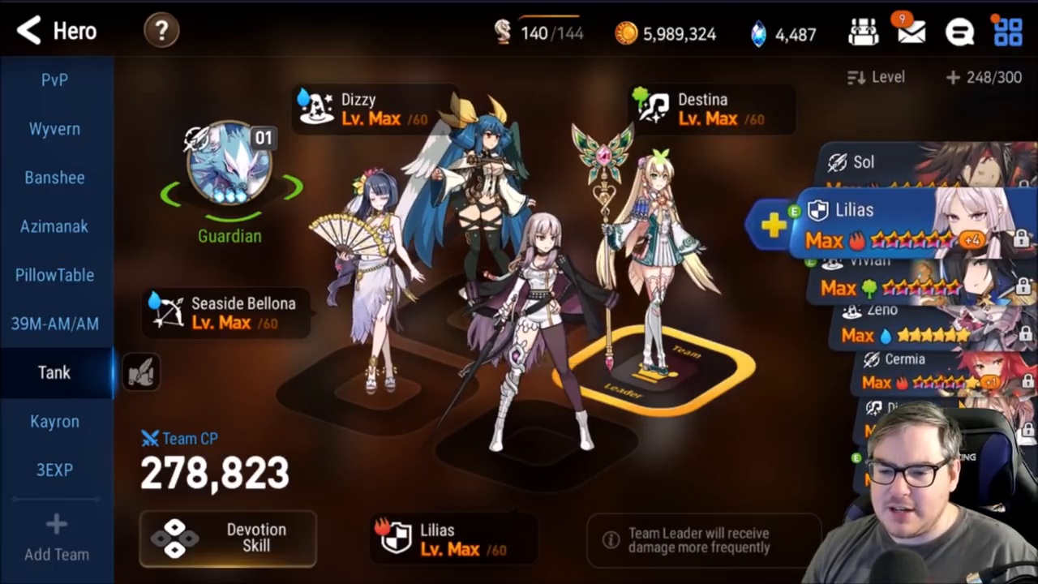
scroll(892, 284, down, 2)
scroll(892, 284, down, 2)
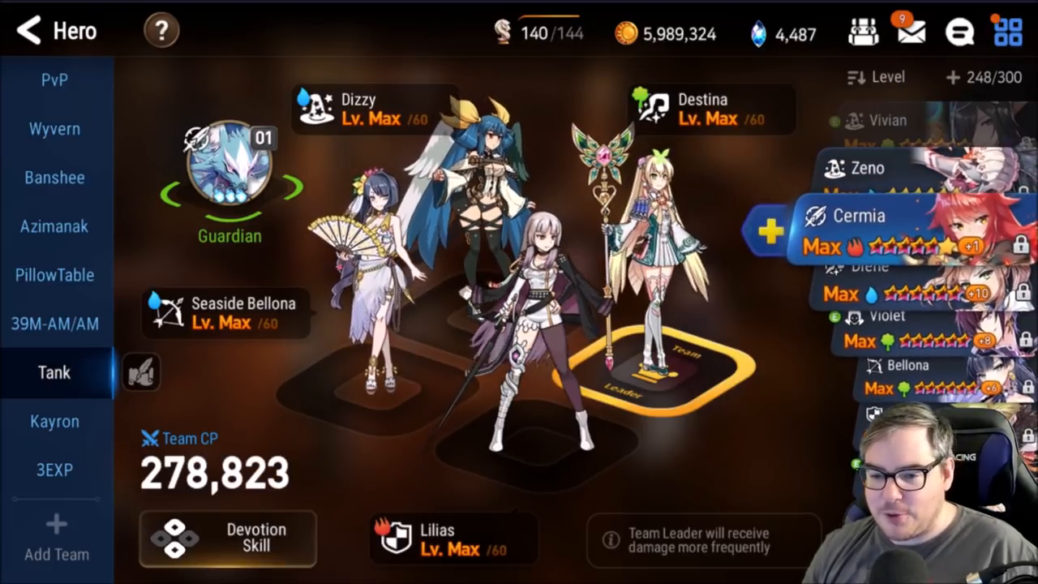
scroll(892, 284, down, 3)
scroll(892, 284, down, 2)
scroll(932, 325, down, 2)
scroll(932, 324, down, 1)
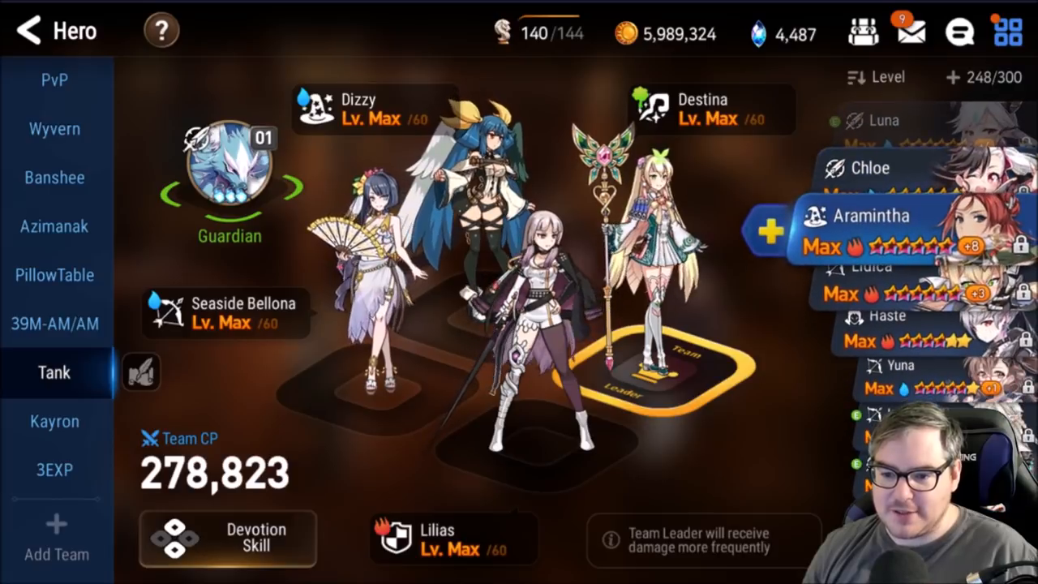
scroll(932, 325, down, 3)
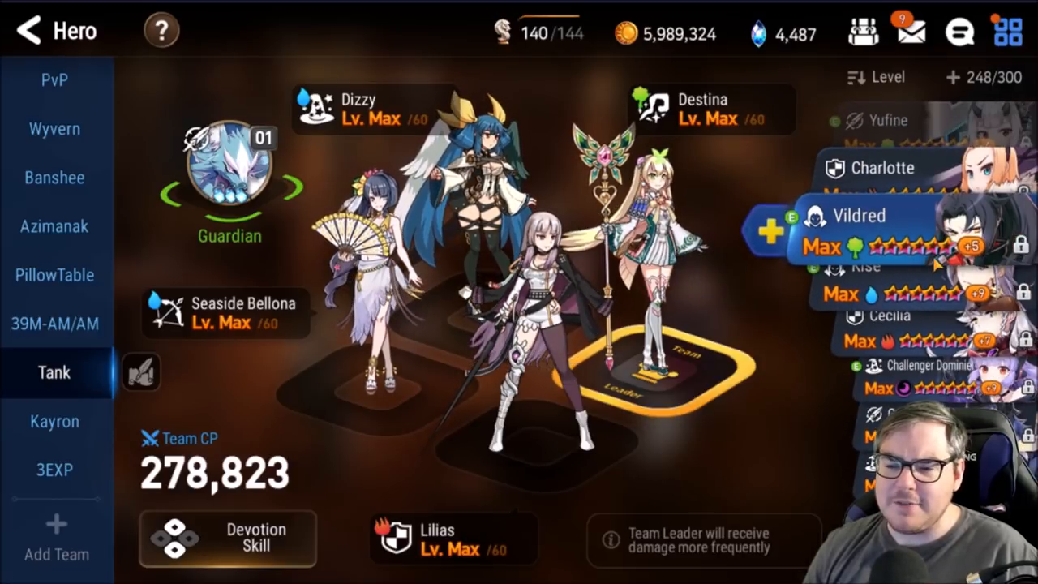
click(939, 257)
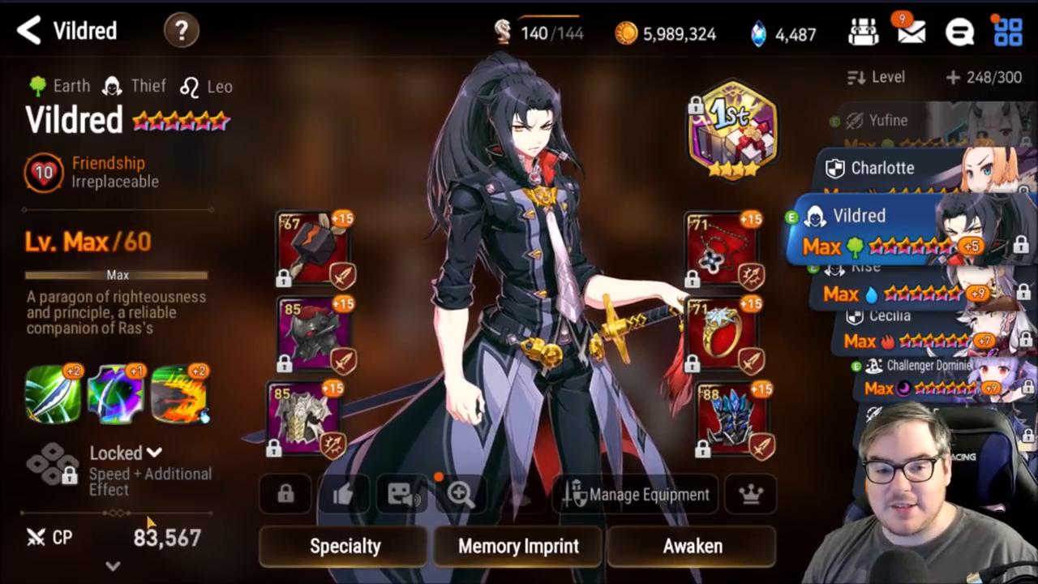
click(114, 568)
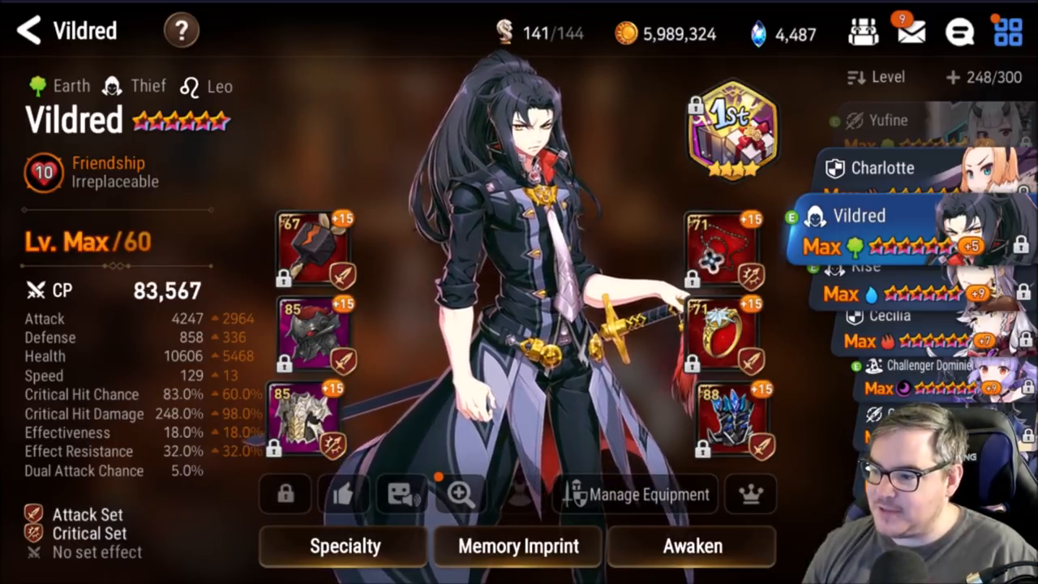
key(alt+Tab)
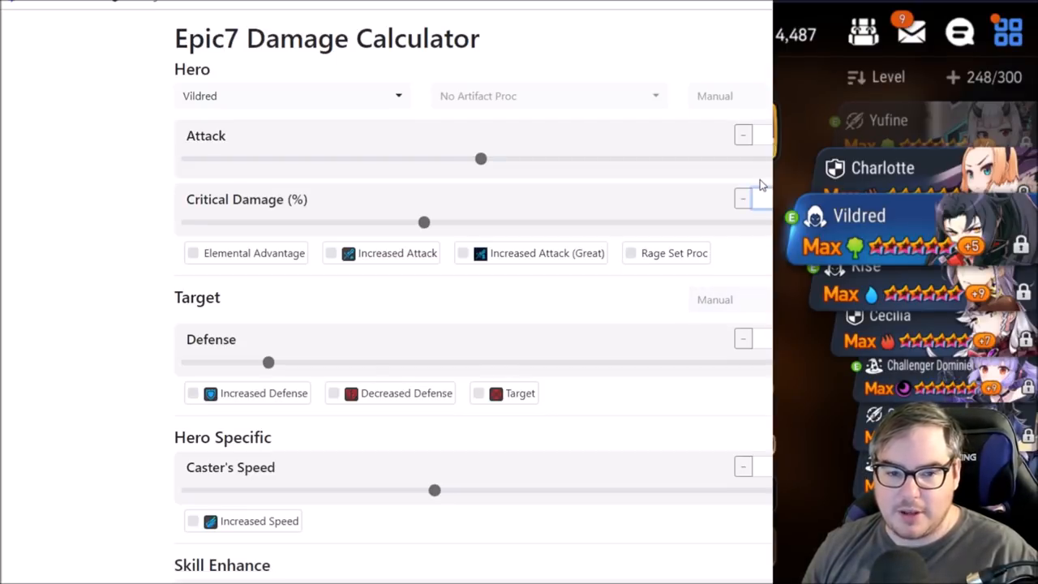
key(BackSpace)
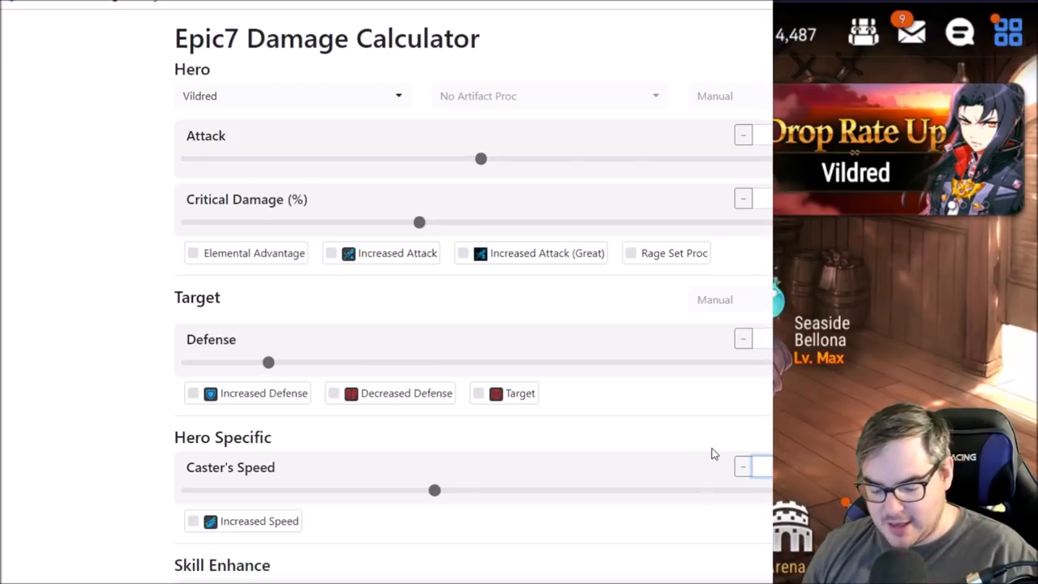
text(1)
scroll(470, 324, down, 3)
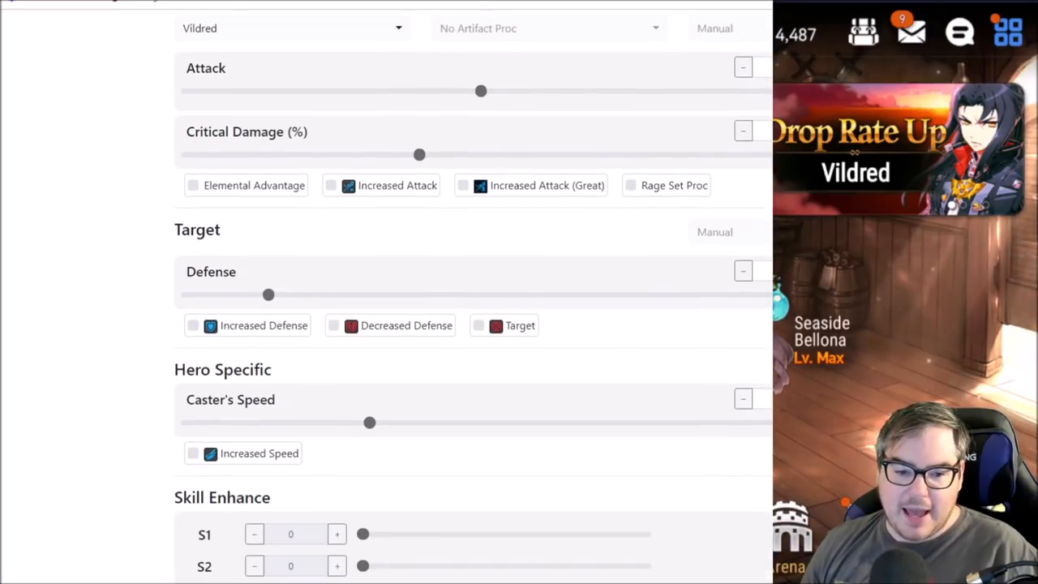
scroll(470, 325, down, 2)
scroll(471, 324, up, 1)
scroll(470, 325, up, 4)
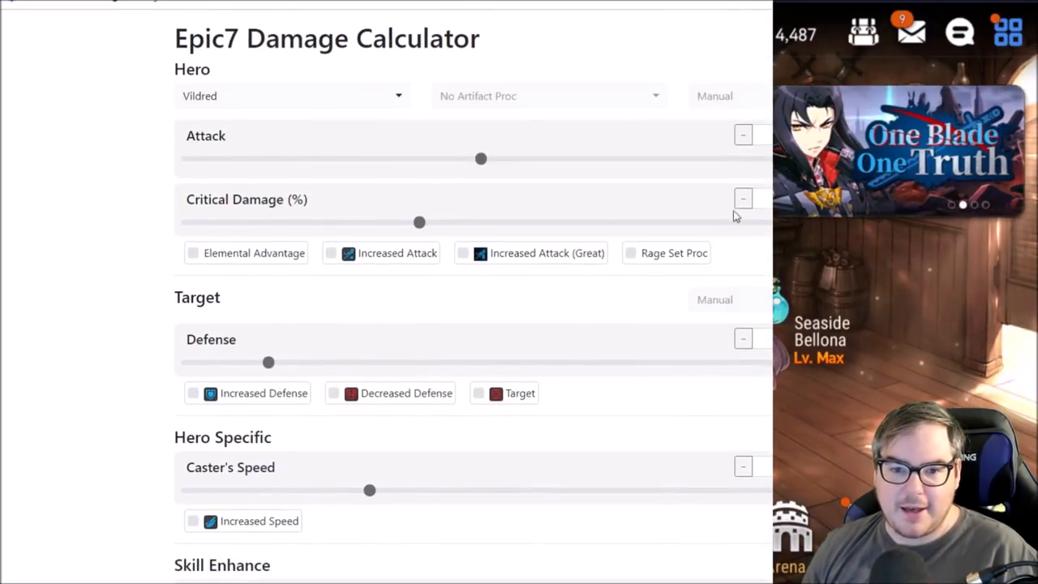
scroll(470, 324, down, 3)
scroll(470, 324, down, 1)
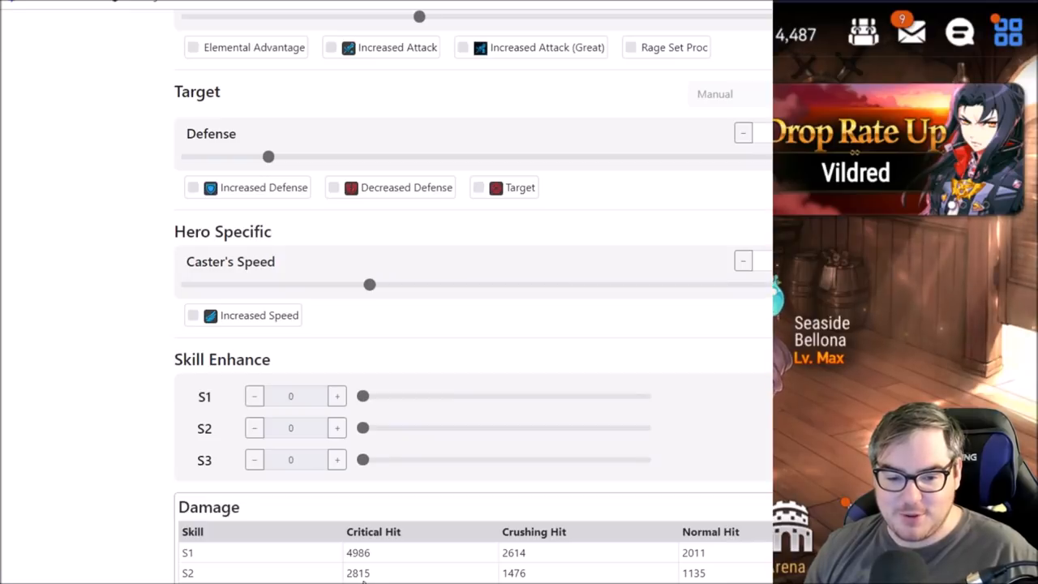
double_click(397, 552)
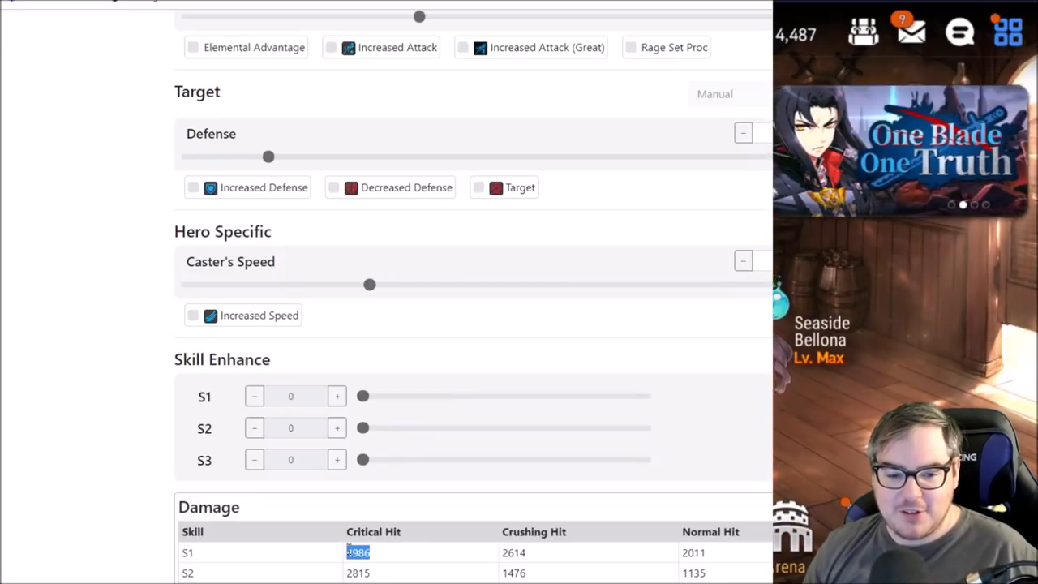
click(519, 487)
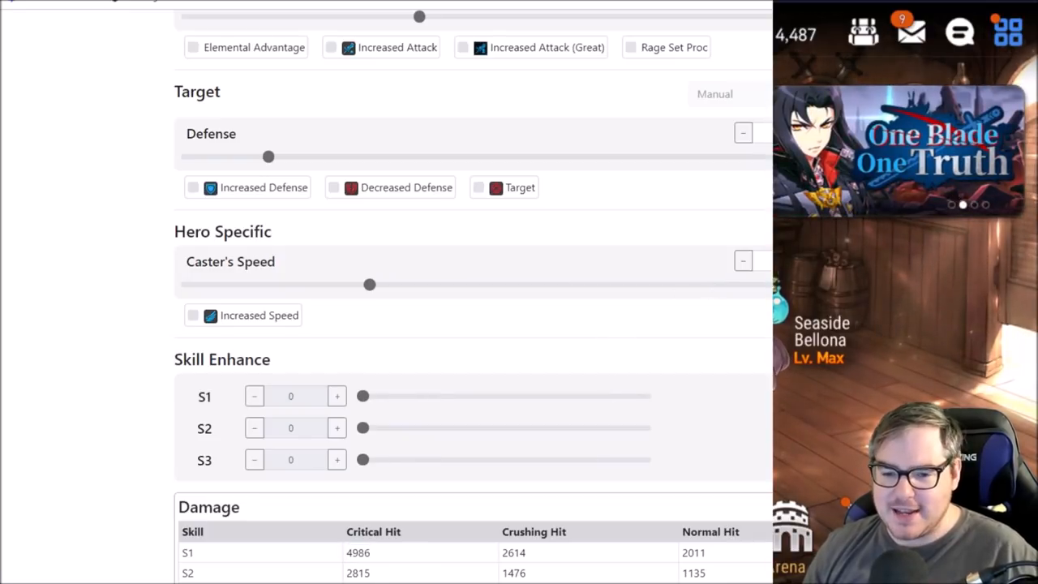
click(337, 395)
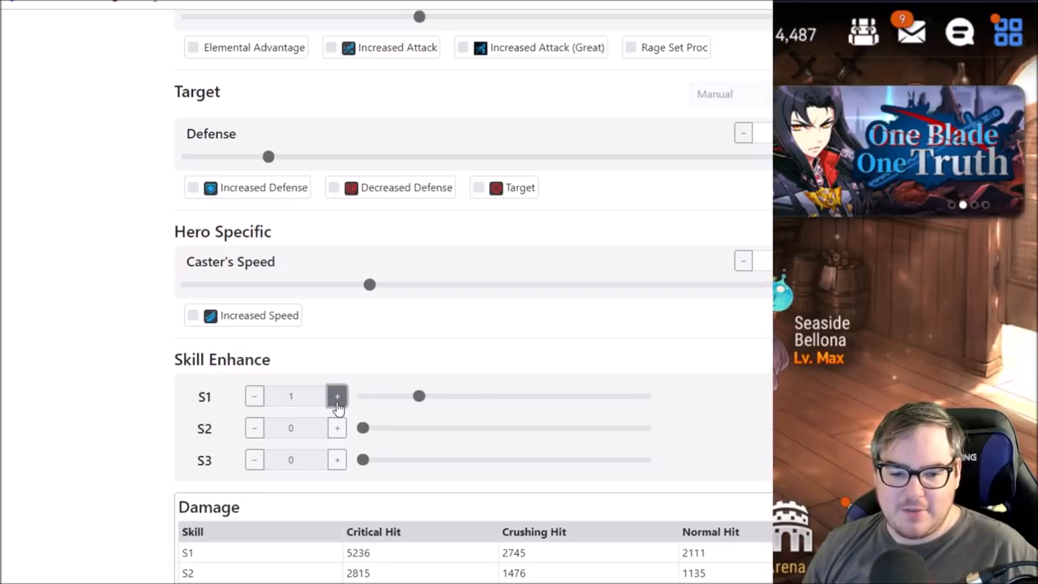
click(336, 396)
click(255, 397)
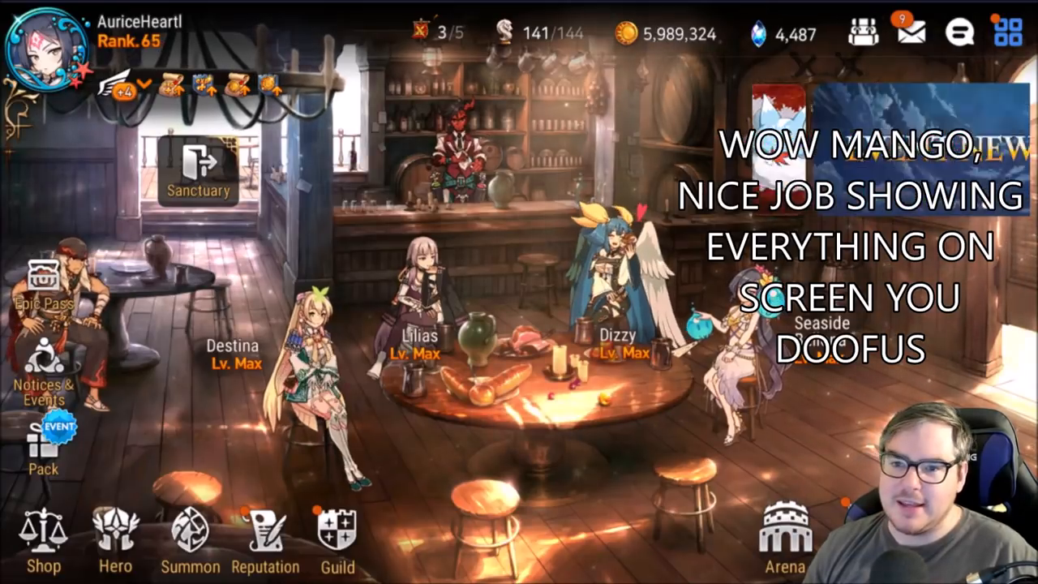
Sort the Hero team list by CP and enter Vildred's Manage Equipment screen
click(115, 535)
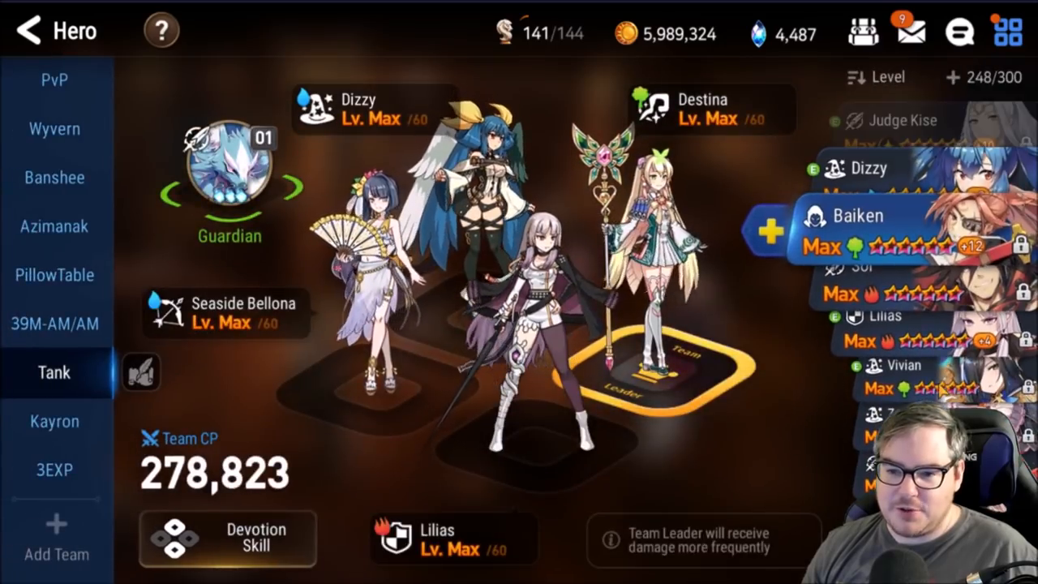
scroll(916, 284, down, 4)
scroll(916, 284, down, 4)
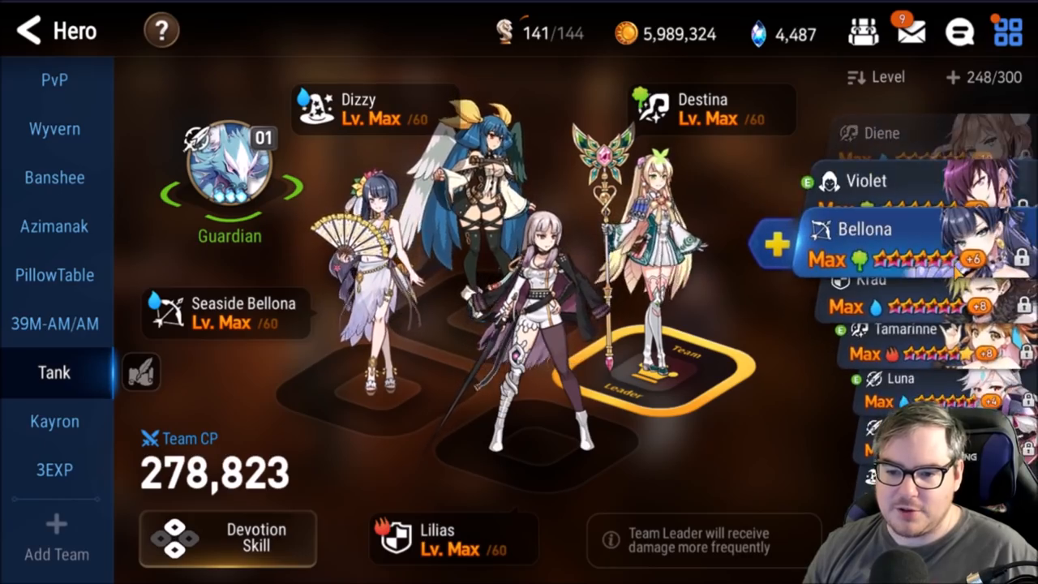
scroll(916, 284, down, 4)
scroll(916, 284, up, 4)
scroll(916, 284, up, 4)
scroll(916, 284, up, 4)
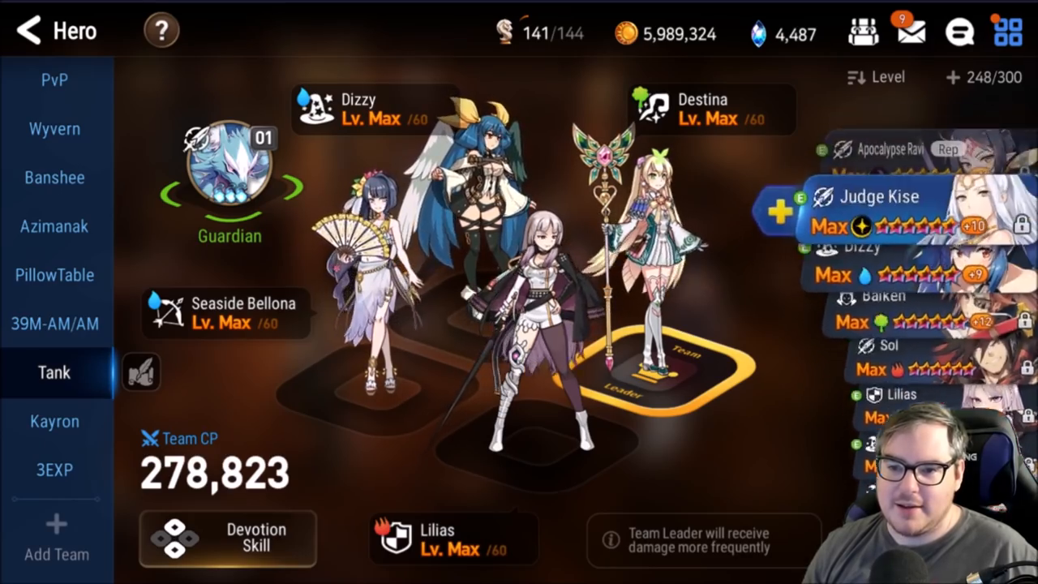
scroll(916, 284, up, 4)
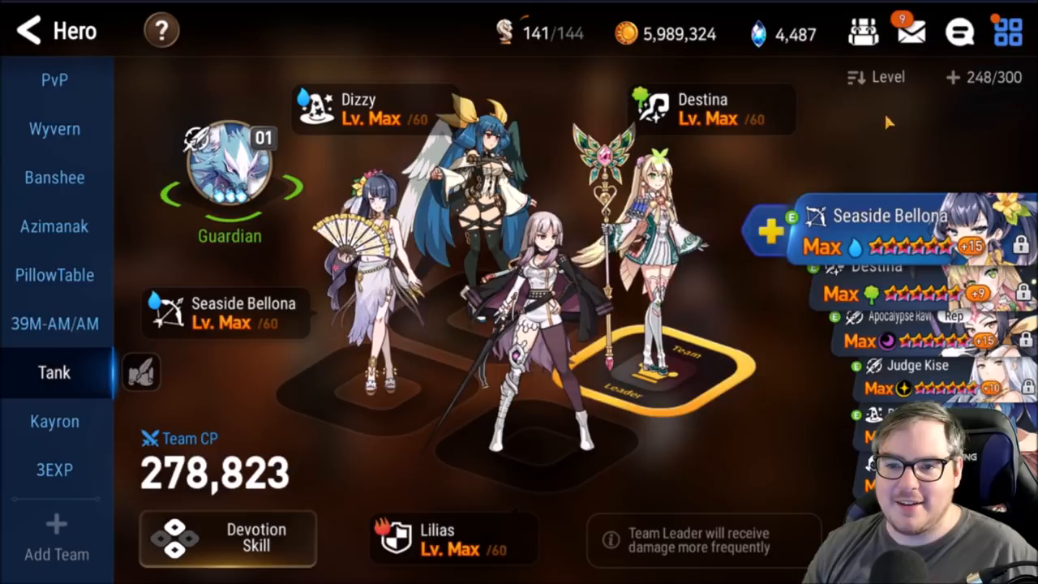
click(899, 79)
click(746, 275)
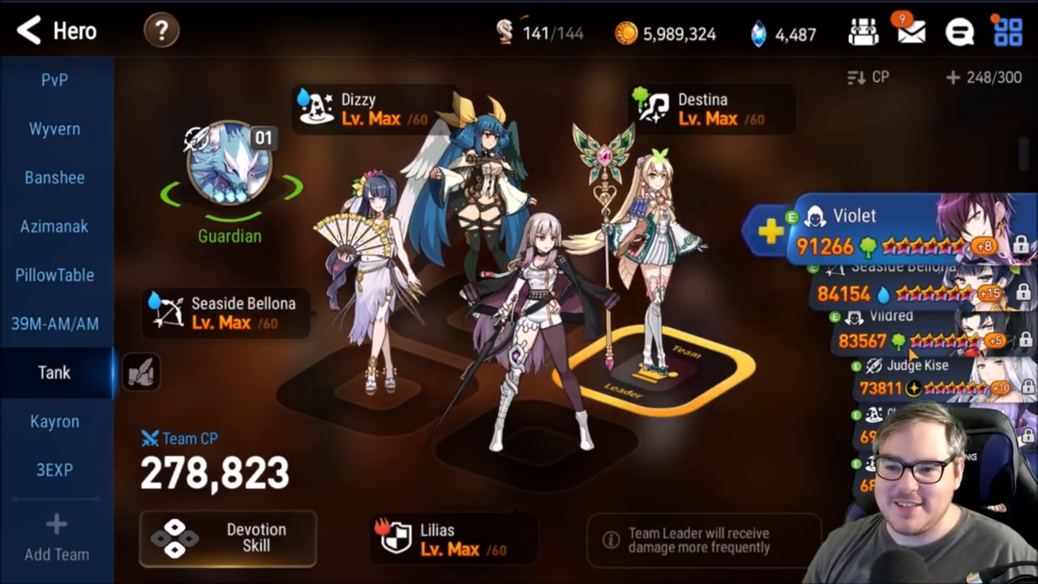
scroll(923, 349, down, 1)
scroll(923, 283, down, 1)
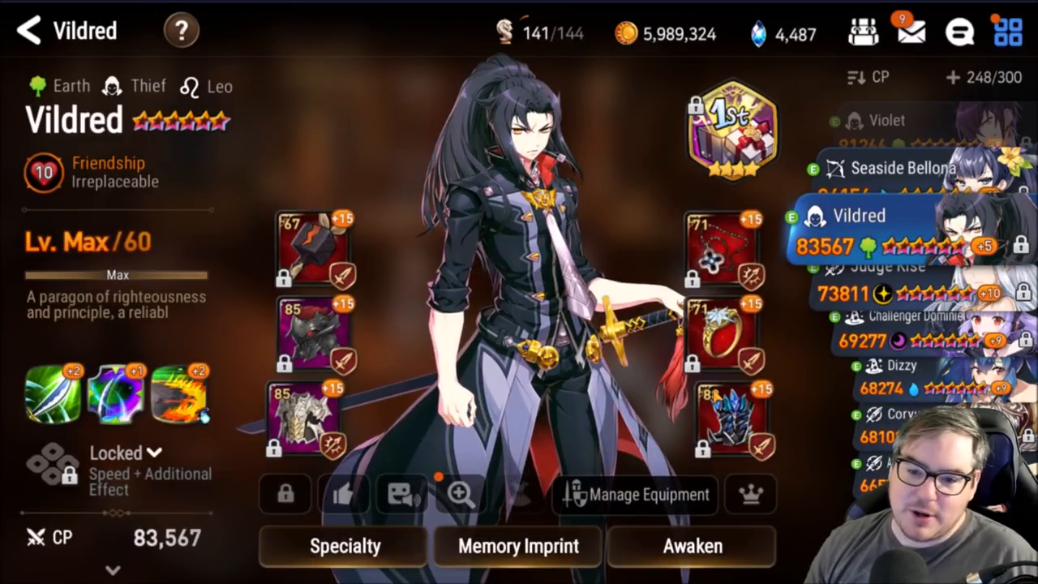
click(717, 409)
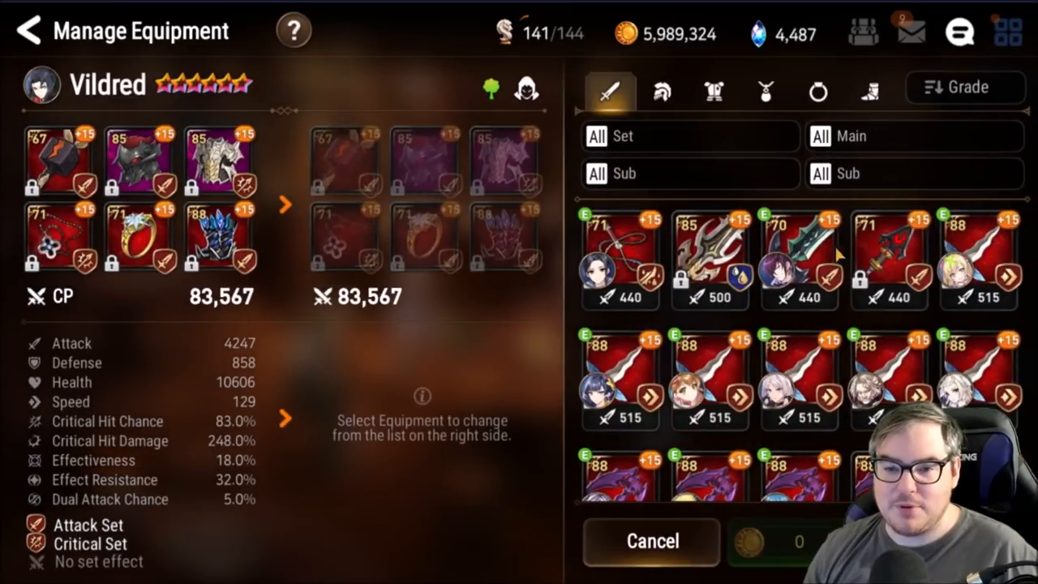
Filter the boots list to Critical Set gear (after briefly trying Attack Set)
click(872, 87)
click(892, 136)
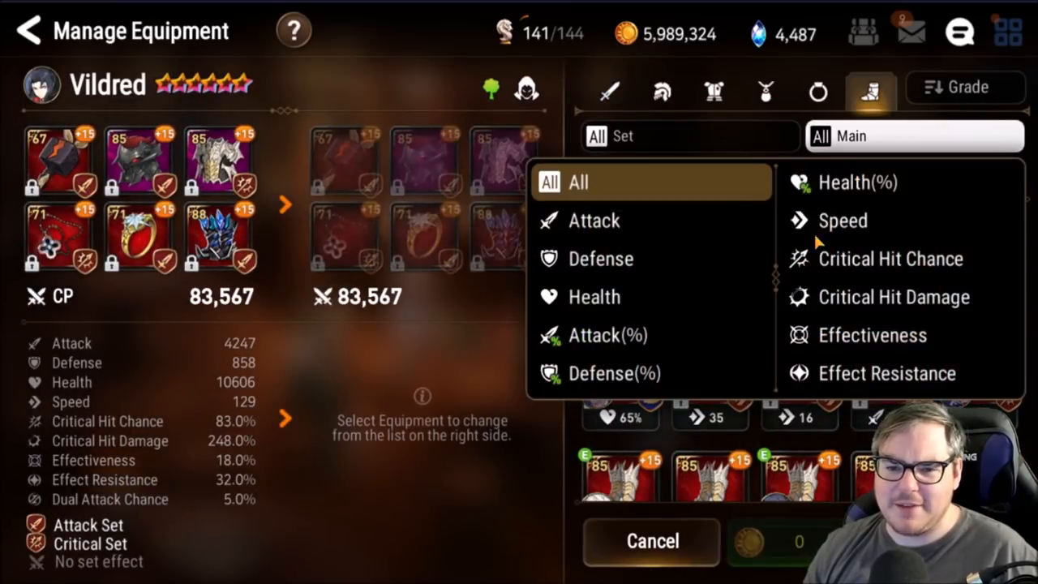
click(836, 290)
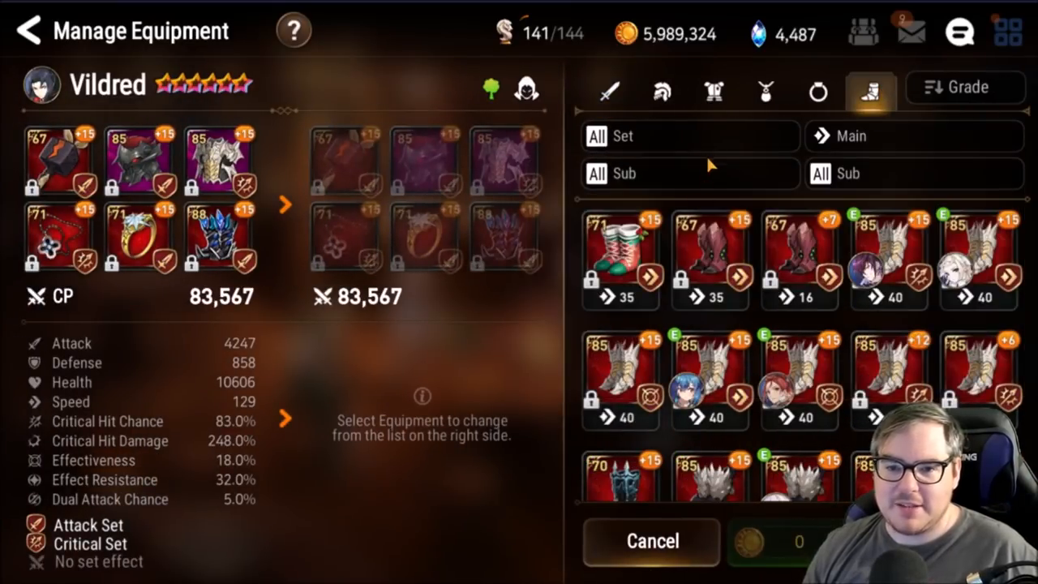
click(691, 137)
click(697, 220)
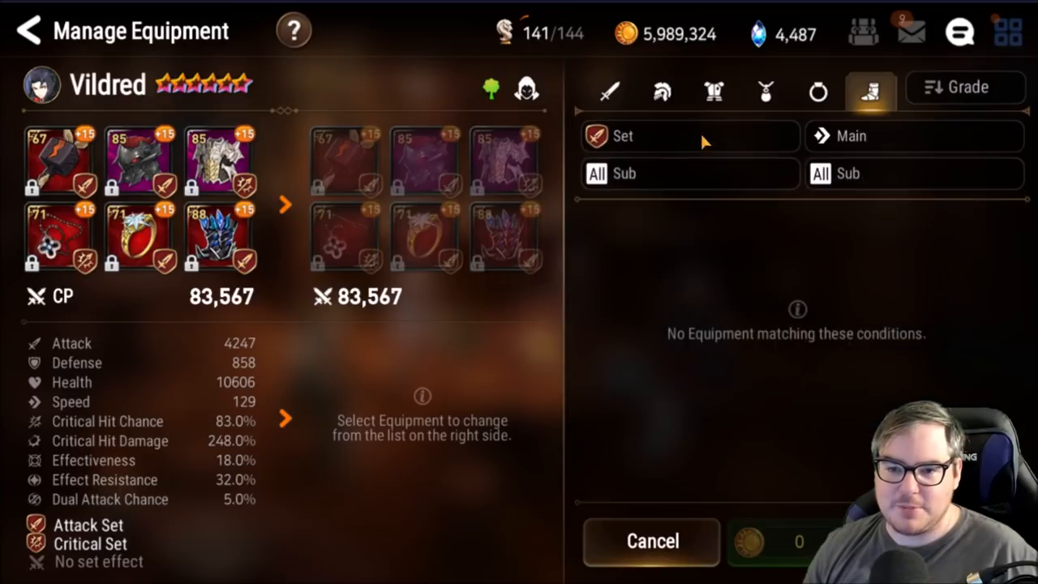
click(730, 130)
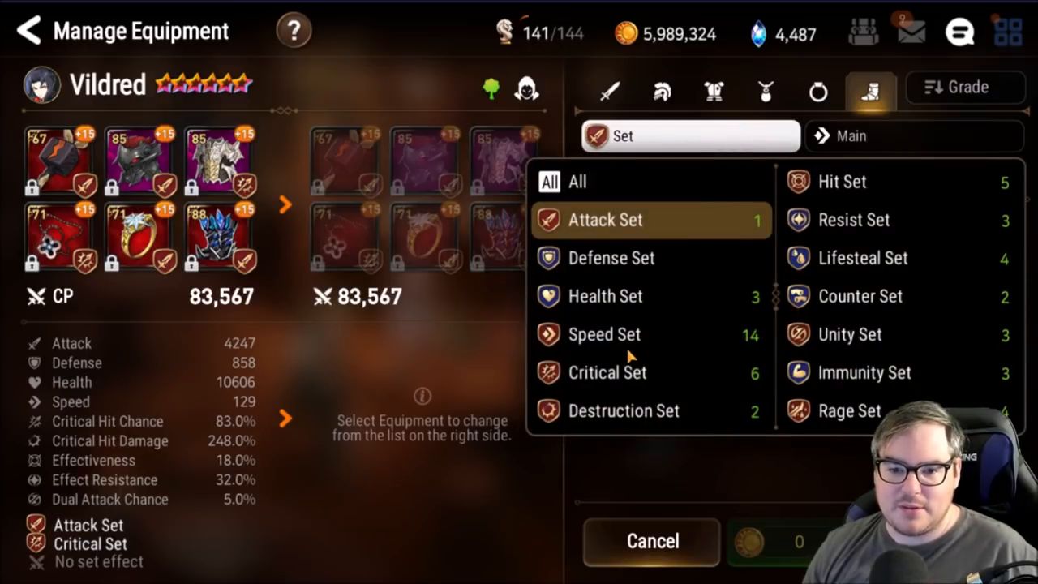
click(621, 372)
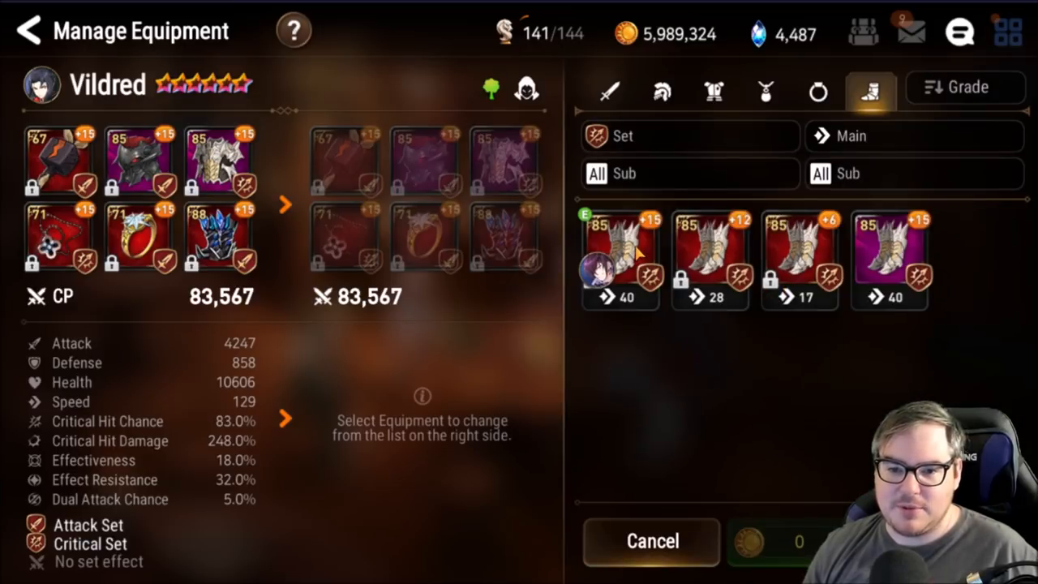
Compare boots and preview the 40-speed Abyss Drake Boots on Vildred, reaching 169 Speed
click(624, 259)
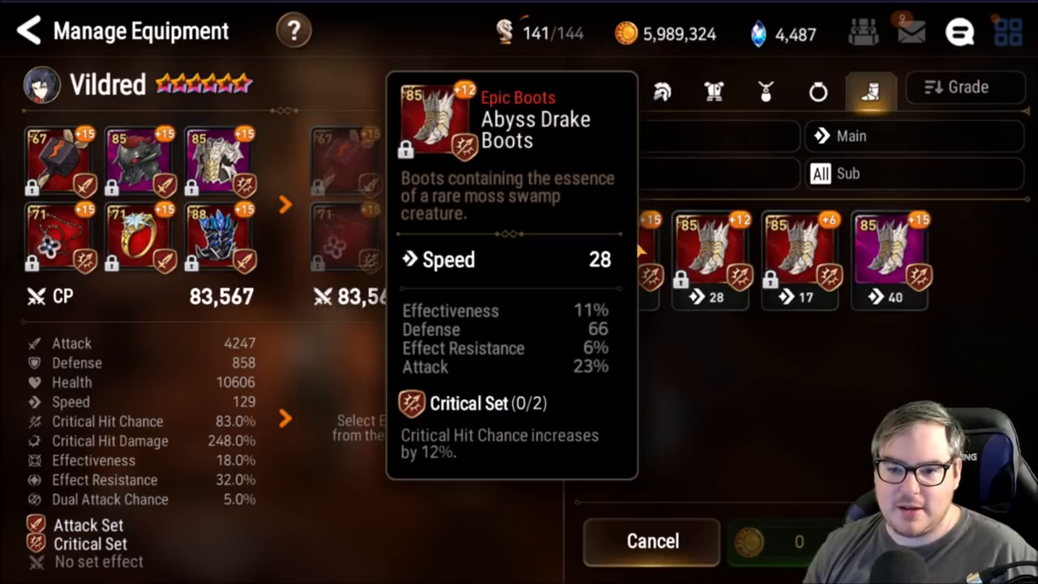
click(891, 259)
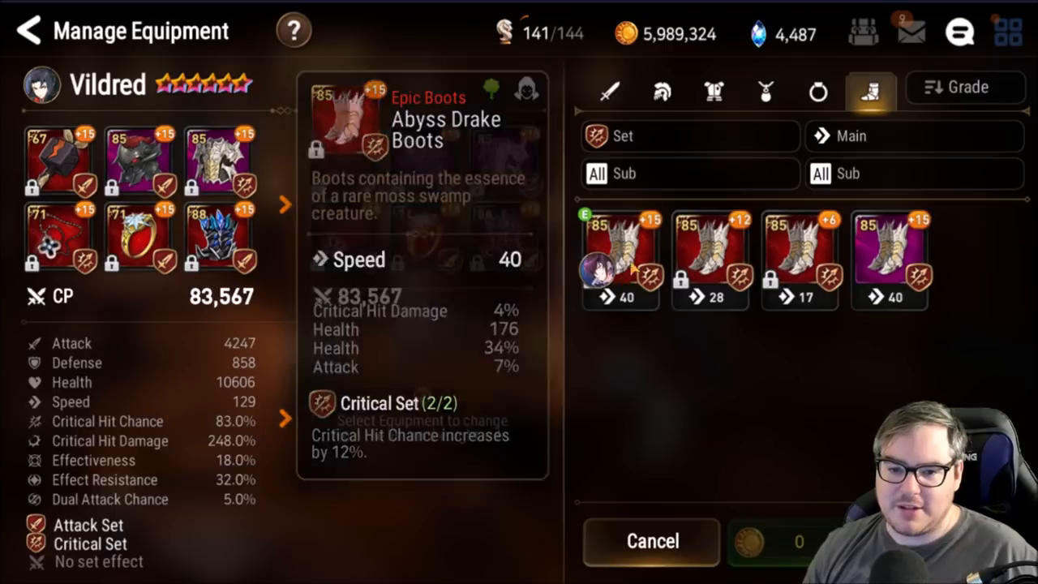
click(624, 259)
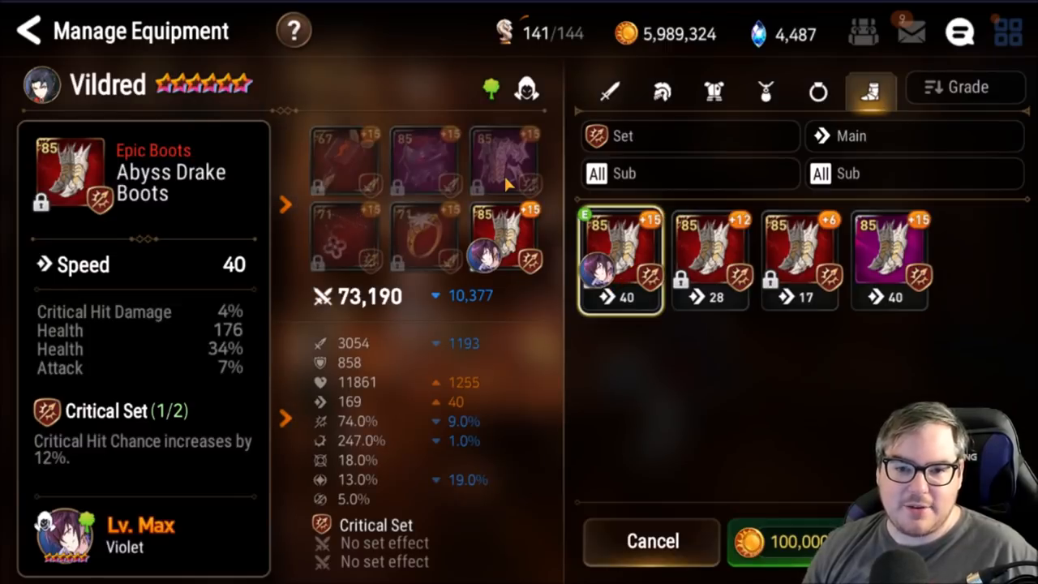
drag(503, 166, 679, 102)
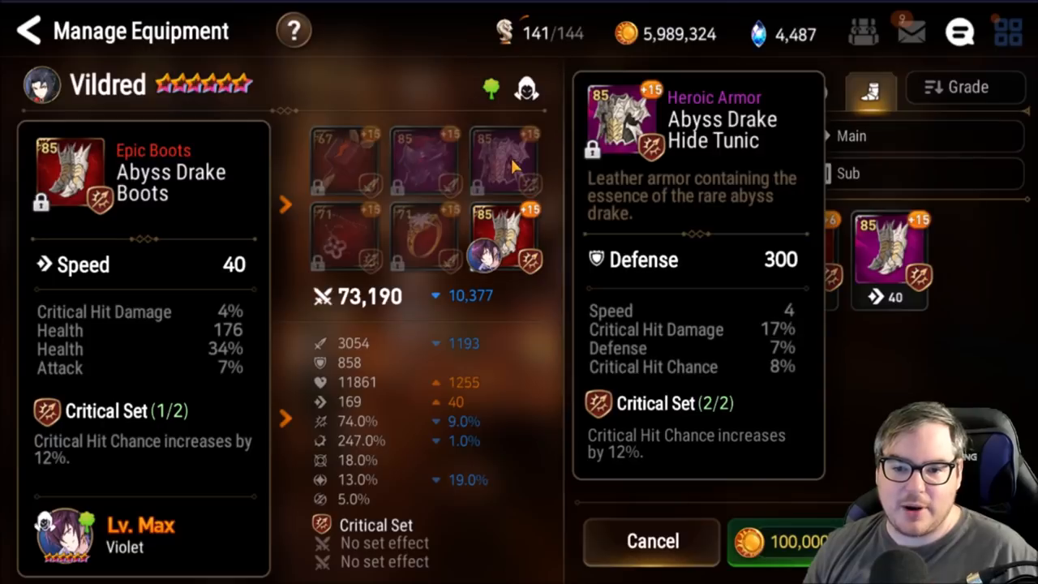
Filter chest armor to Attack Set and preview a Karkanis's Will Armor on Vildred
click(712, 89)
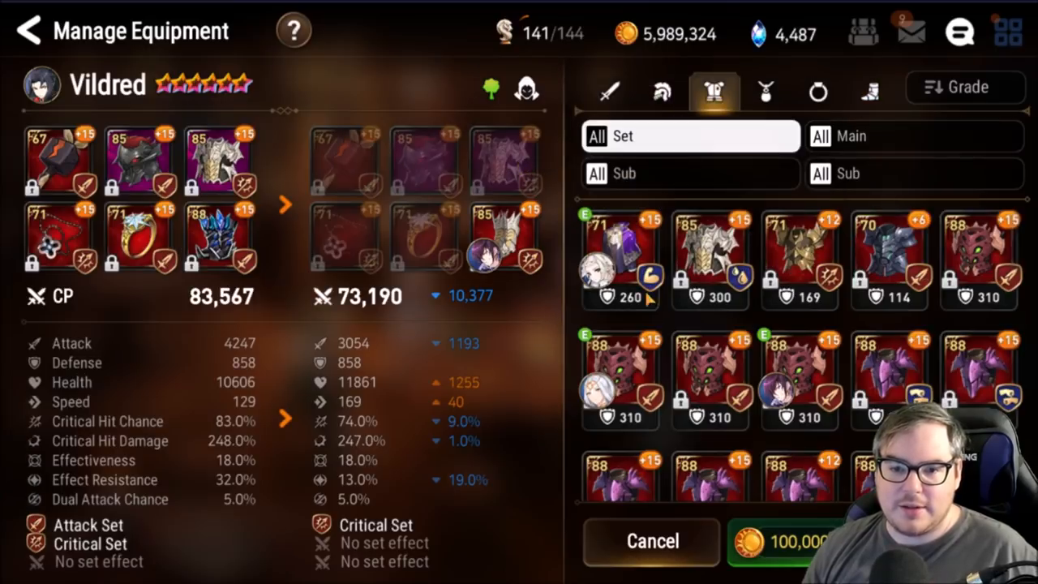
click(689, 135)
click(690, 226)
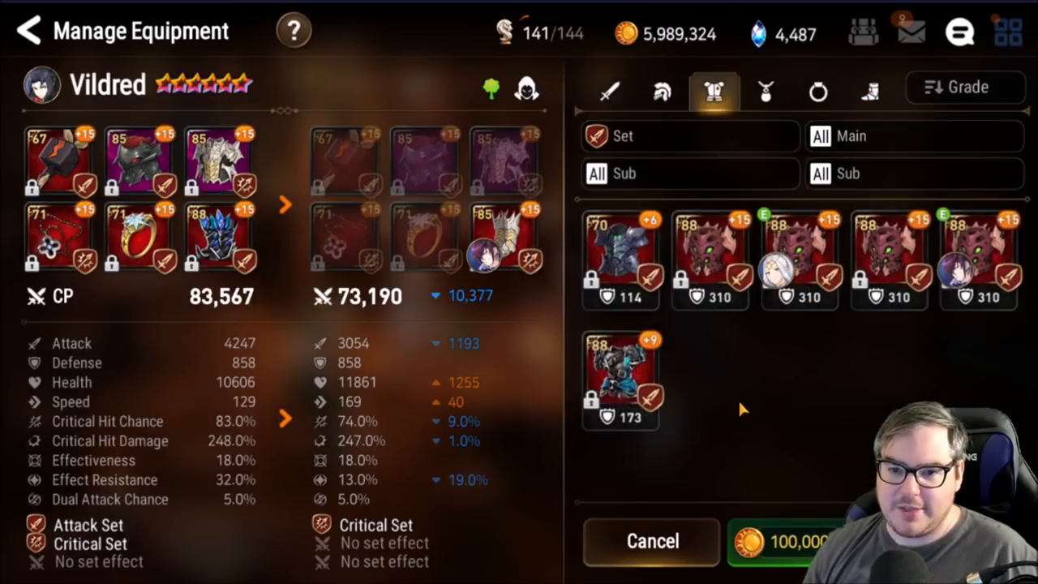
click(712, 259)
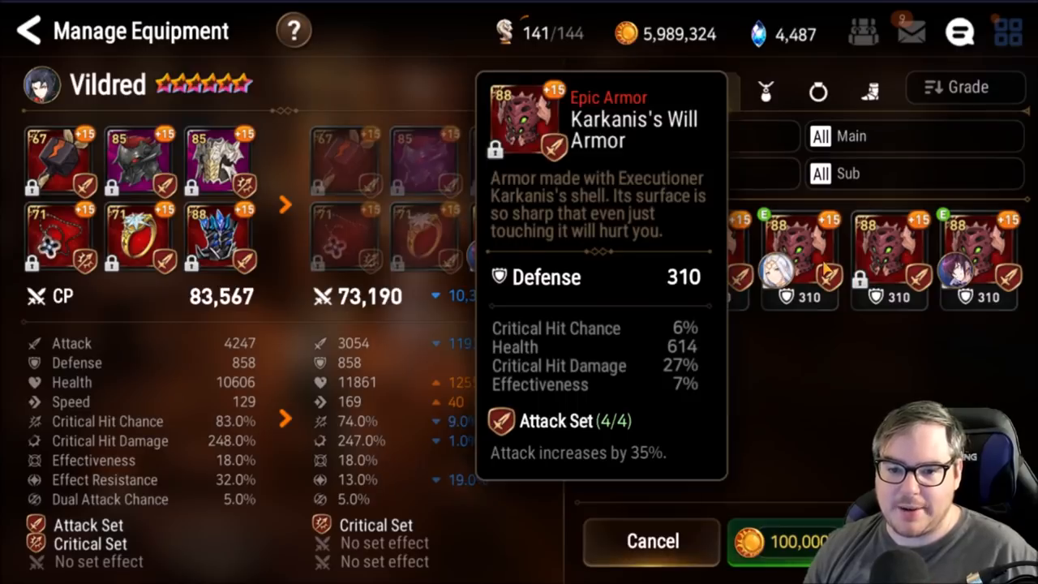
click(801, 260)
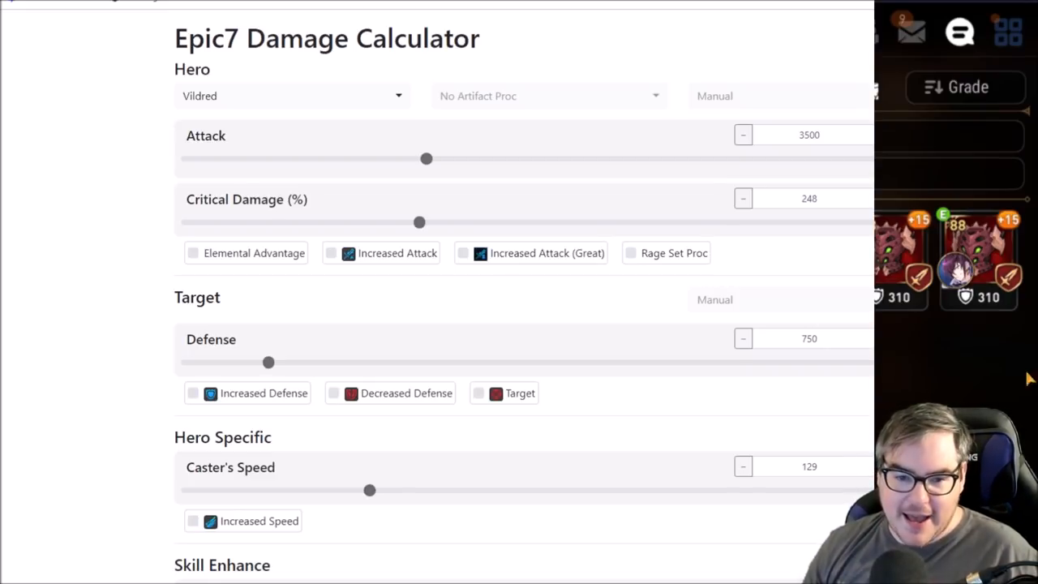
scroll(855, 390, down, 2)
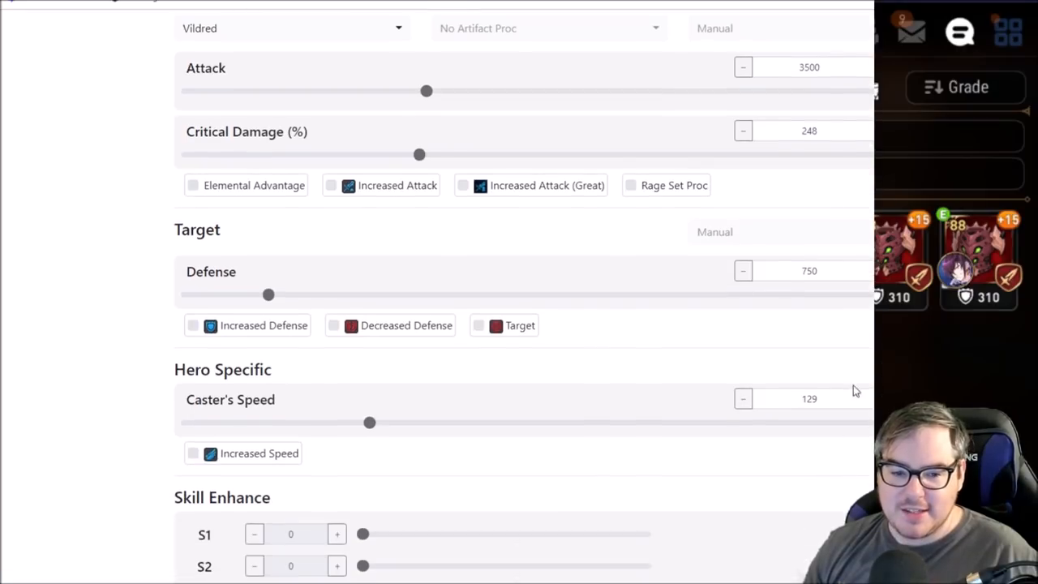
Set Caster's Speed to 165 and mark the resulting S1 critical hit of 4211
triple_click(810, 398)
text(165)
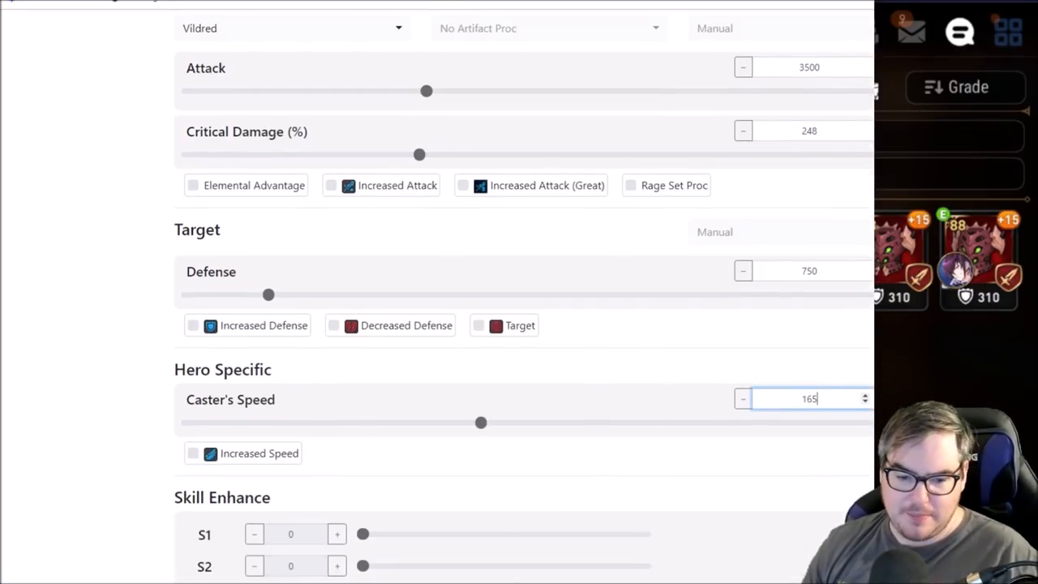
scroll(518, 324, down, 2)
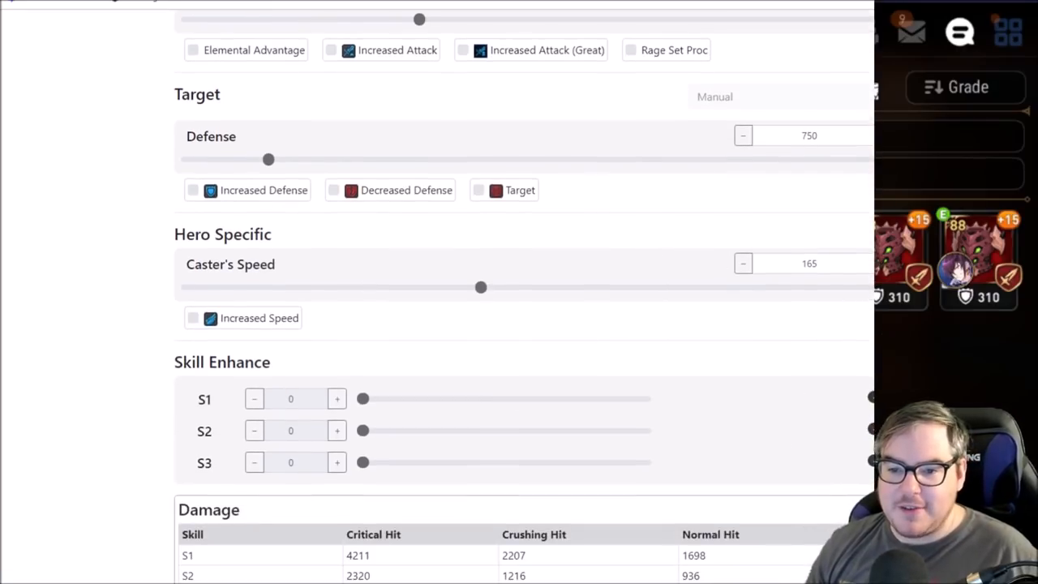
scroll(519, 325, up, 5)
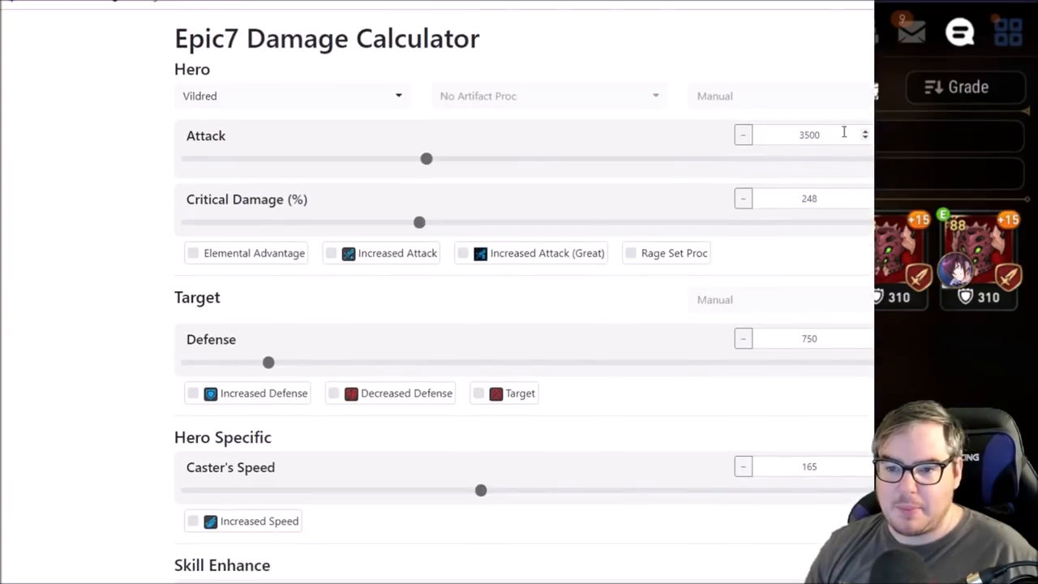
triple_click(815, 197)
text(248)
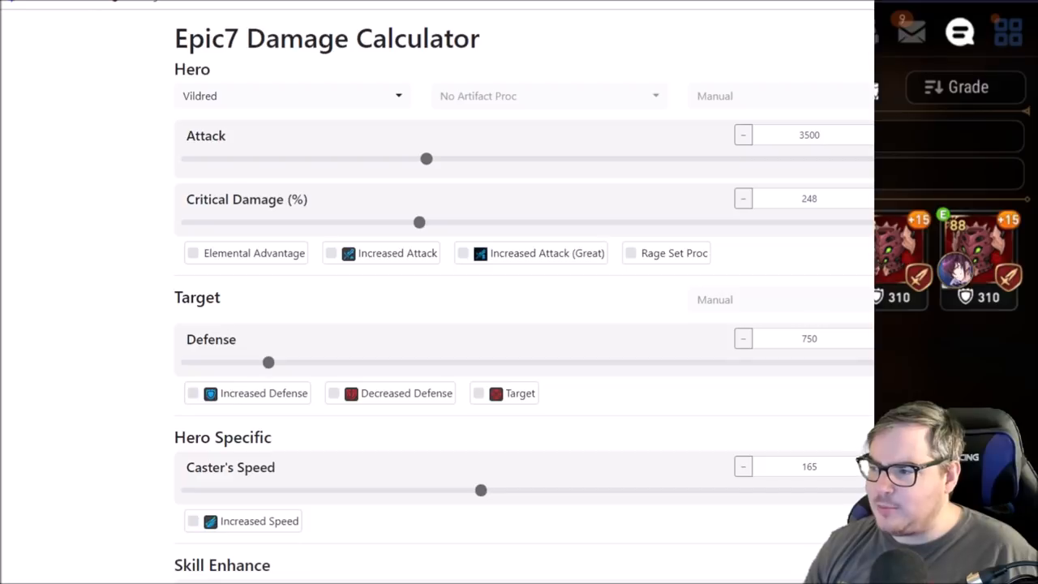
scroll(519, 324, down, 1)
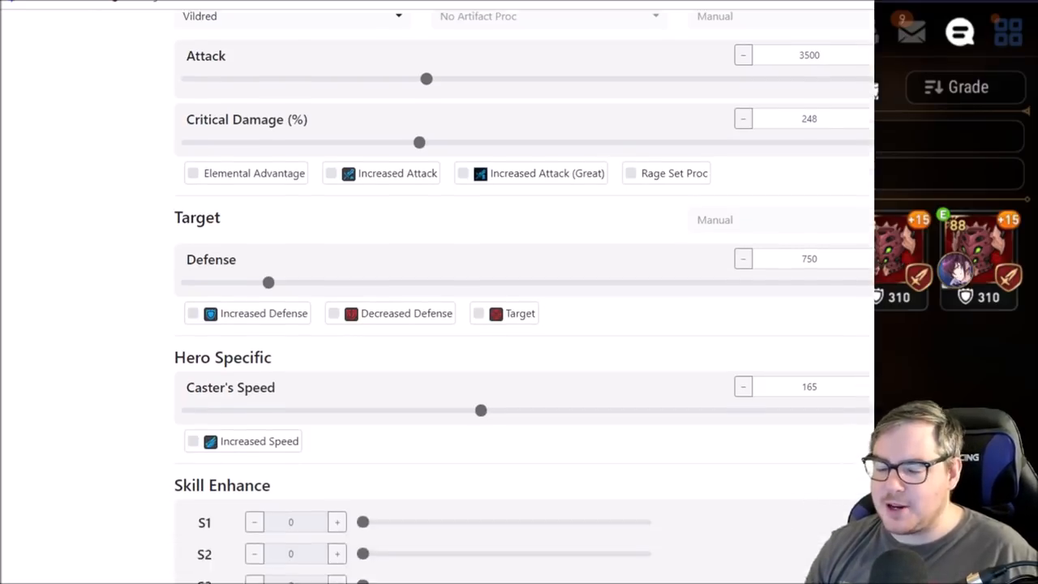
scroll(519, 324, down, 1)
scroll(518, 324, down, 1)
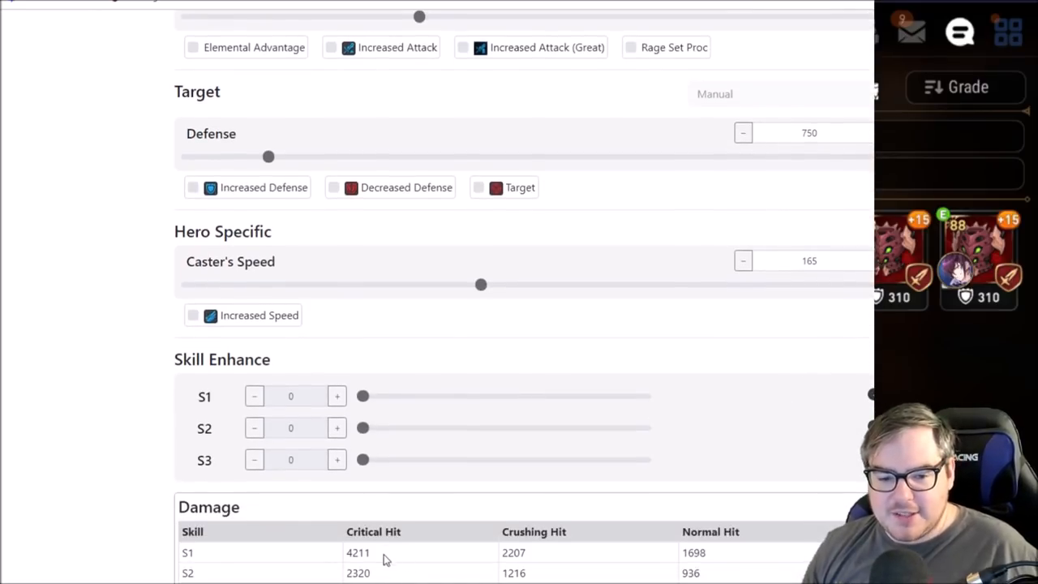
drag(385, 558, 336, 562)
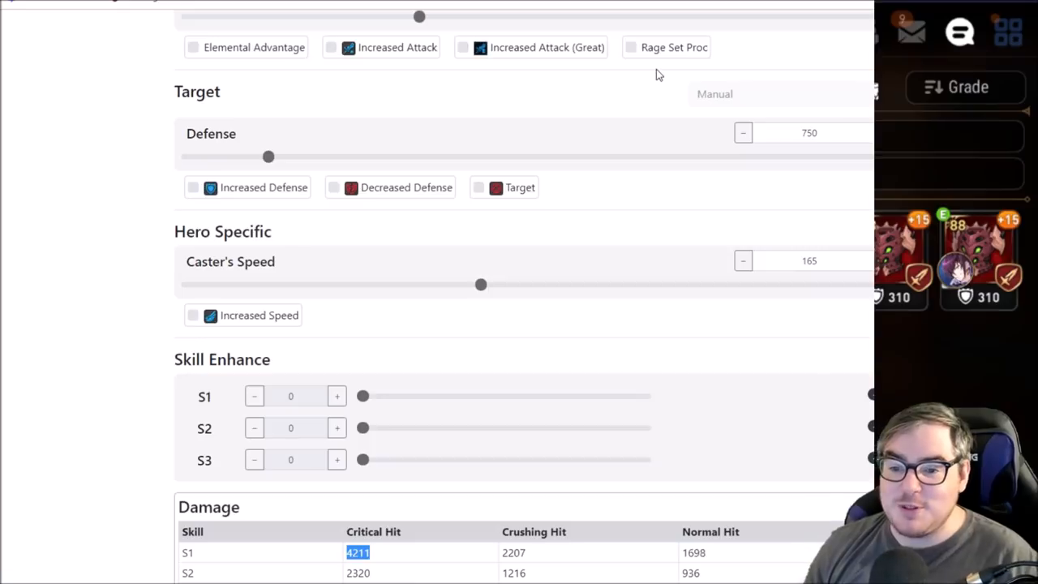
scroll(700, 168, up, 2)
scroll(713, 193, up, 3)
scroll(714, 193, up, 2)
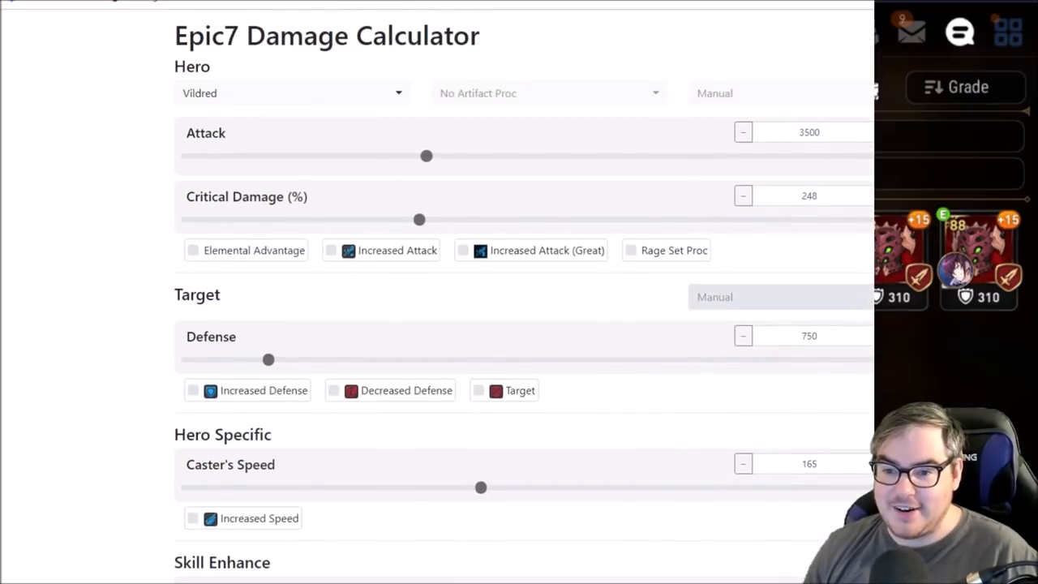
Set Caster's Speed to 230 and mark the new S1 critical hit of 4393
double_click(828, 467)
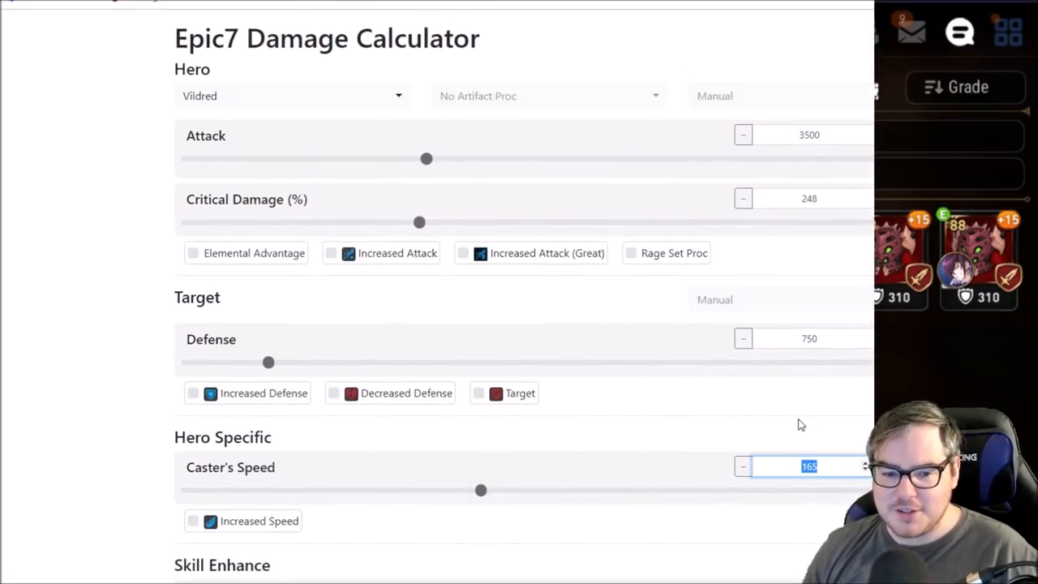
scroll(519, 325, down, 2)
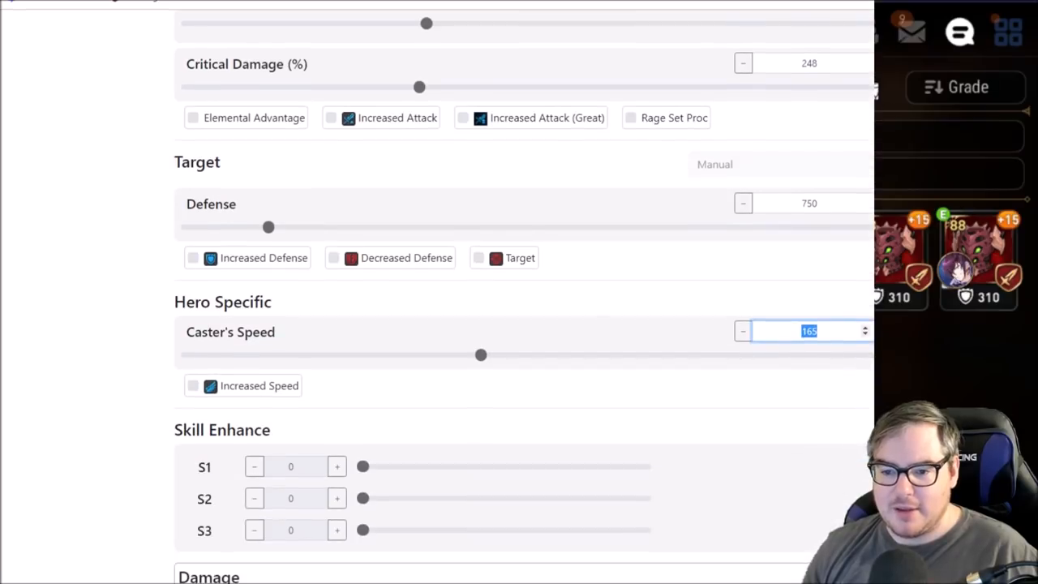
text(230)
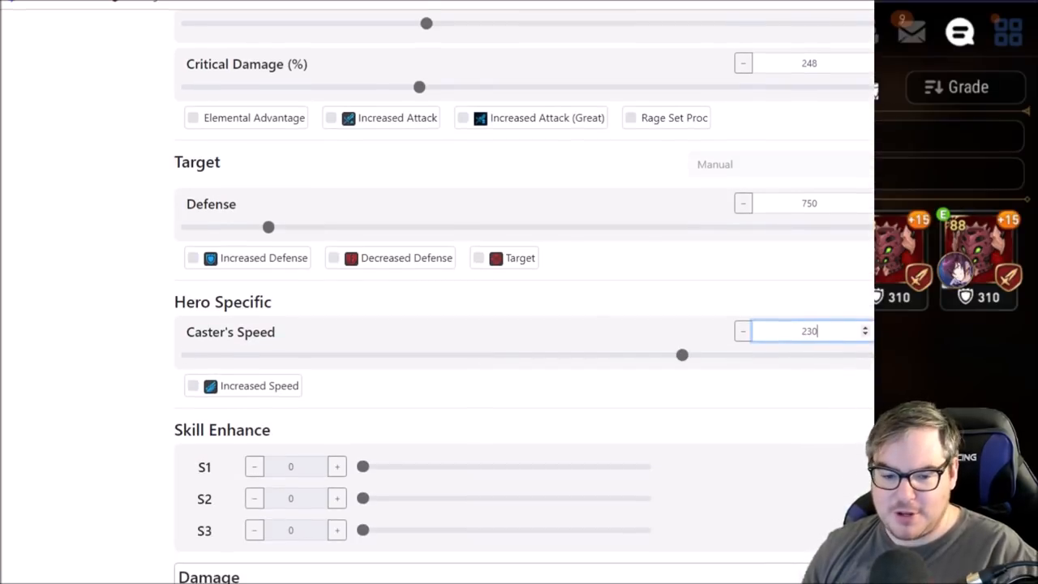
key(Return)
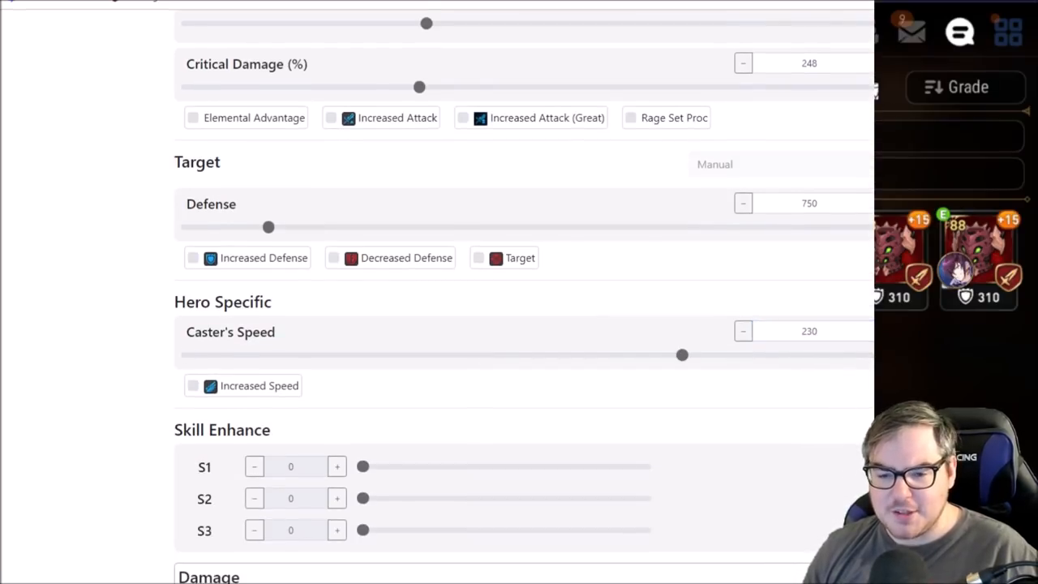
scroll(519, 324, down, 1)
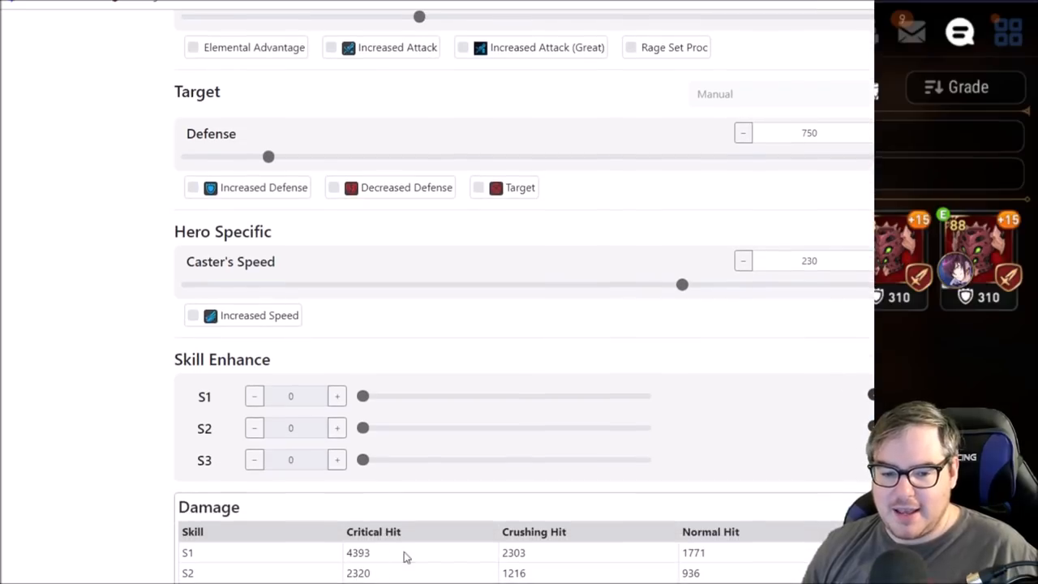
double_click(356, 552)
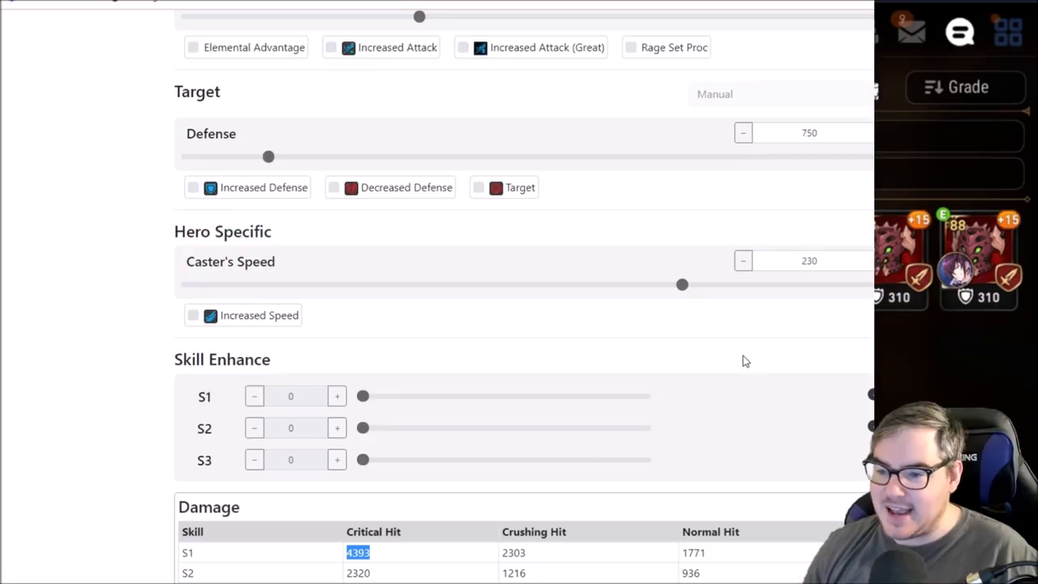
Lower Caster's Speed to 220, giving an S1 critical hit of 4365
double_click(811, 260)
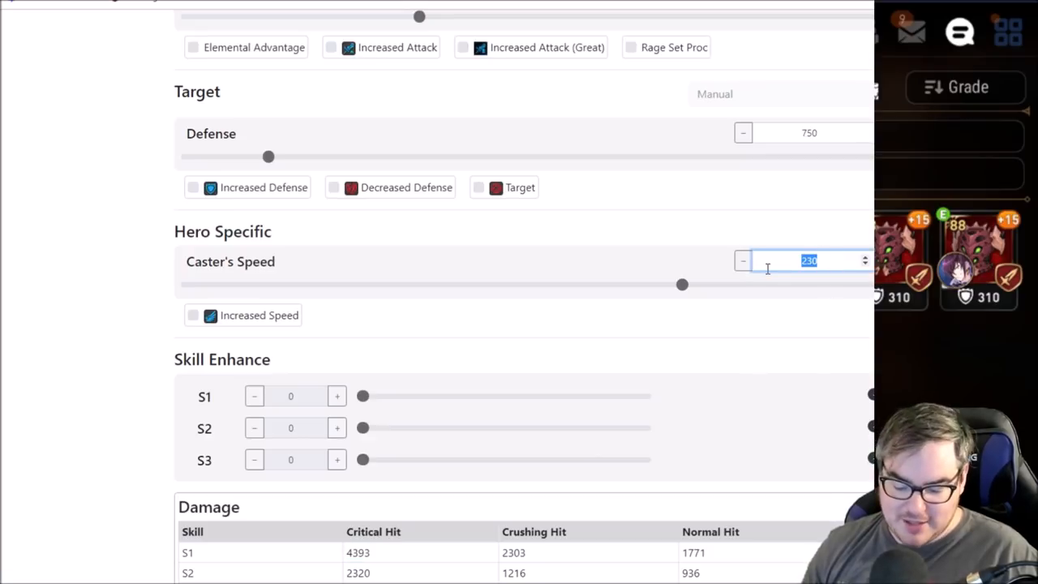
text(220)
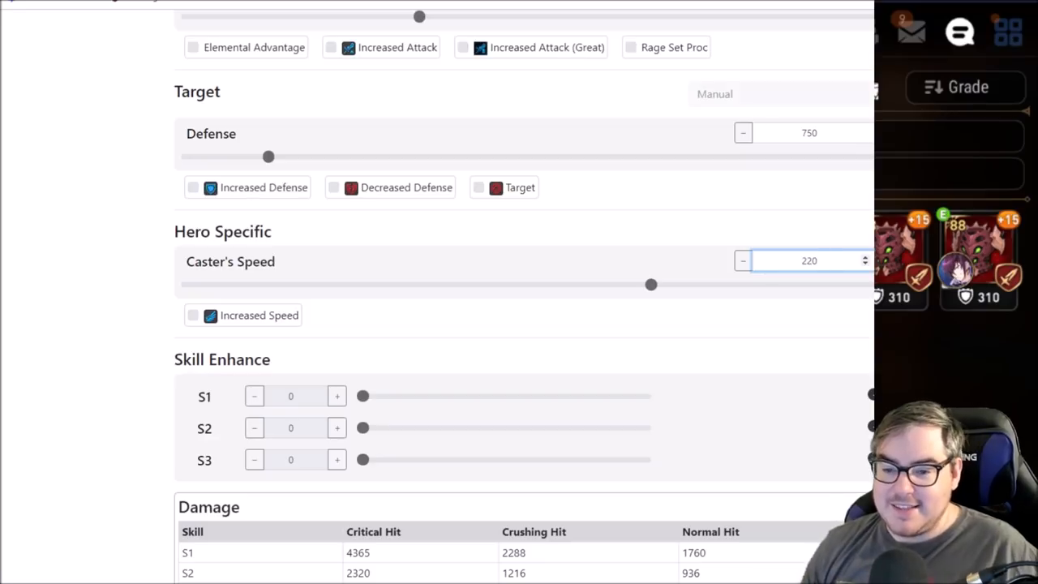
key(Return)
double_click(811, 260)
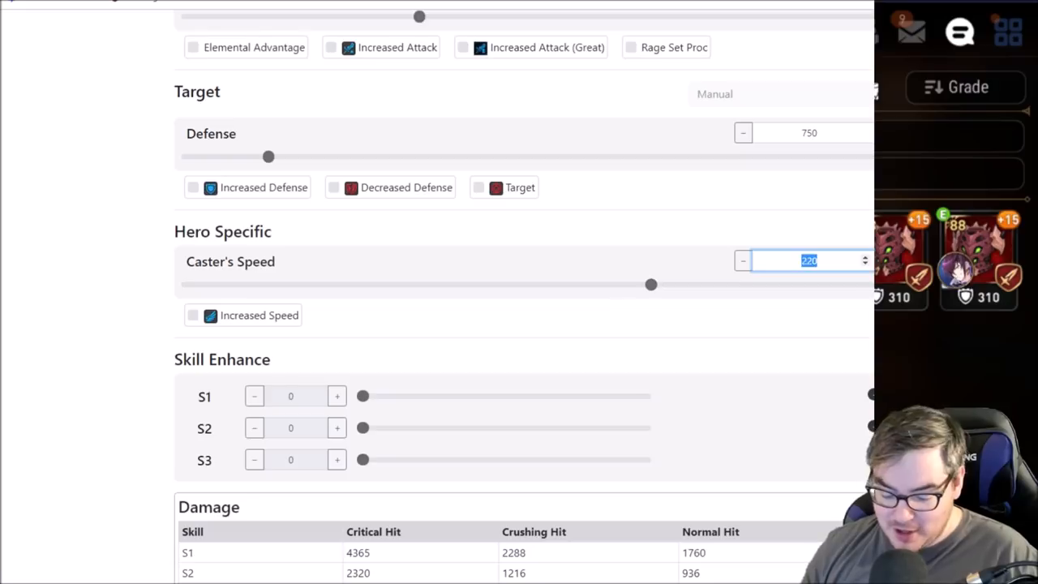
text(350)
Confirm Caster's Speed at 350, pushing the S1 critical hit to 4730
key(Return)
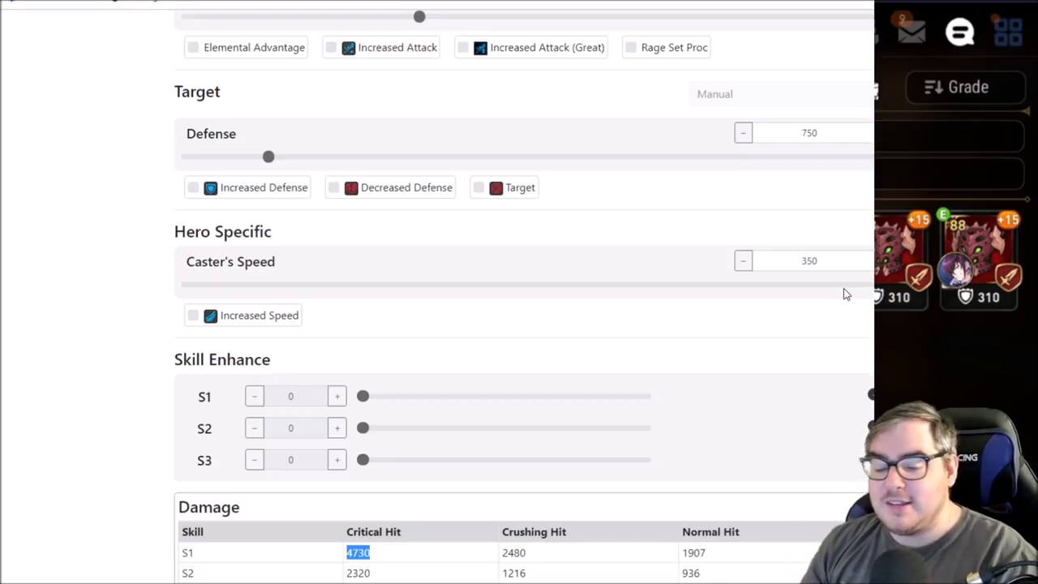
scroll(844, 288, up, 4)
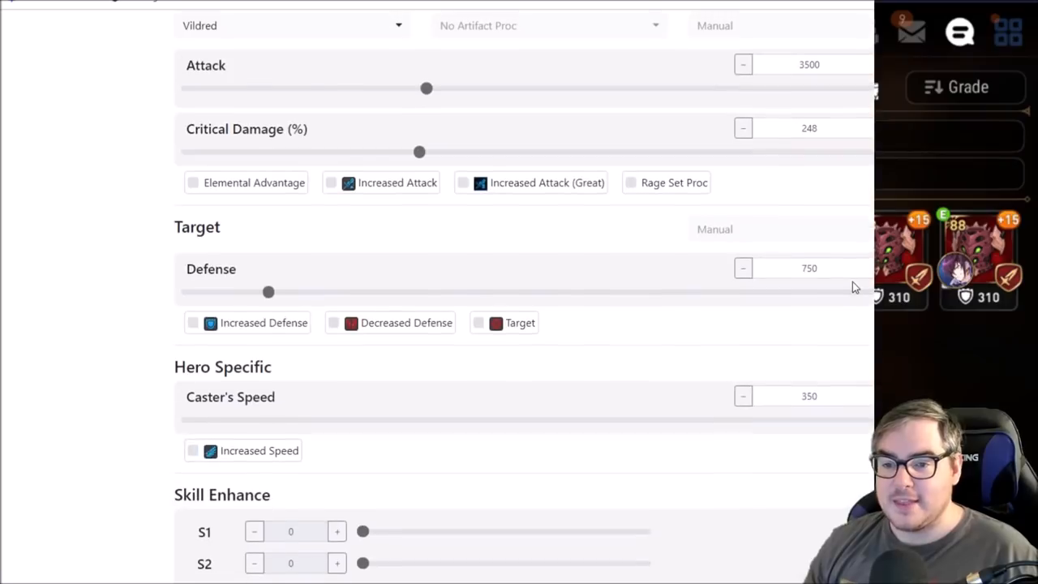
scroll(852, 282, up, 2)
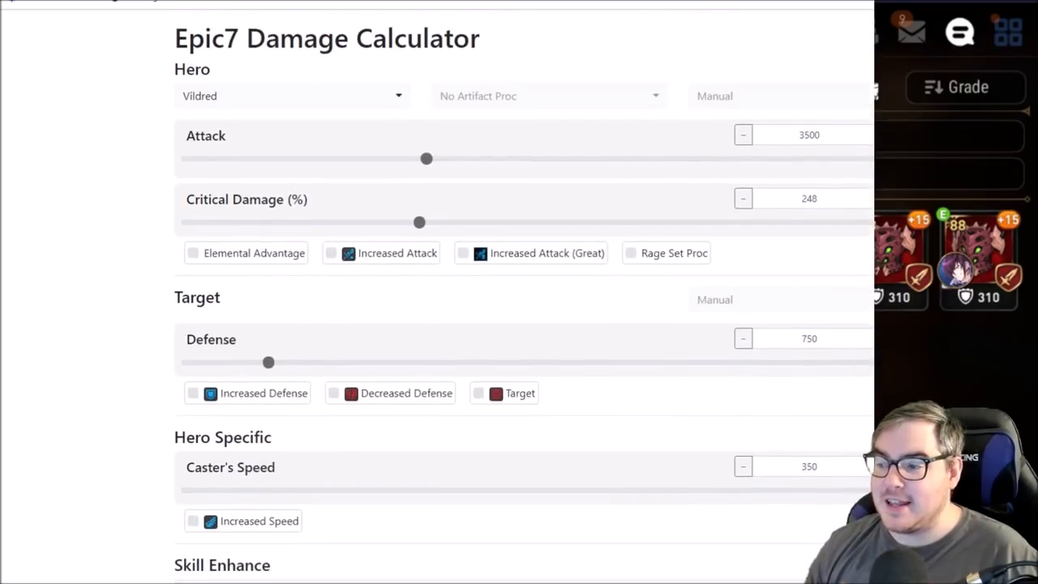
scroll(519, 291, down, 2)
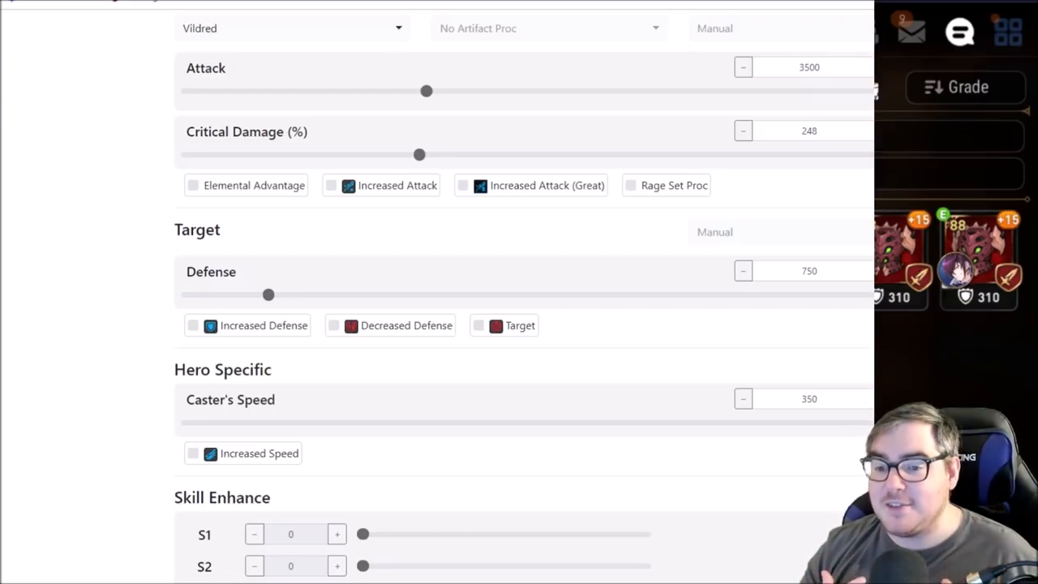
scroll(519, 324, down, 2)
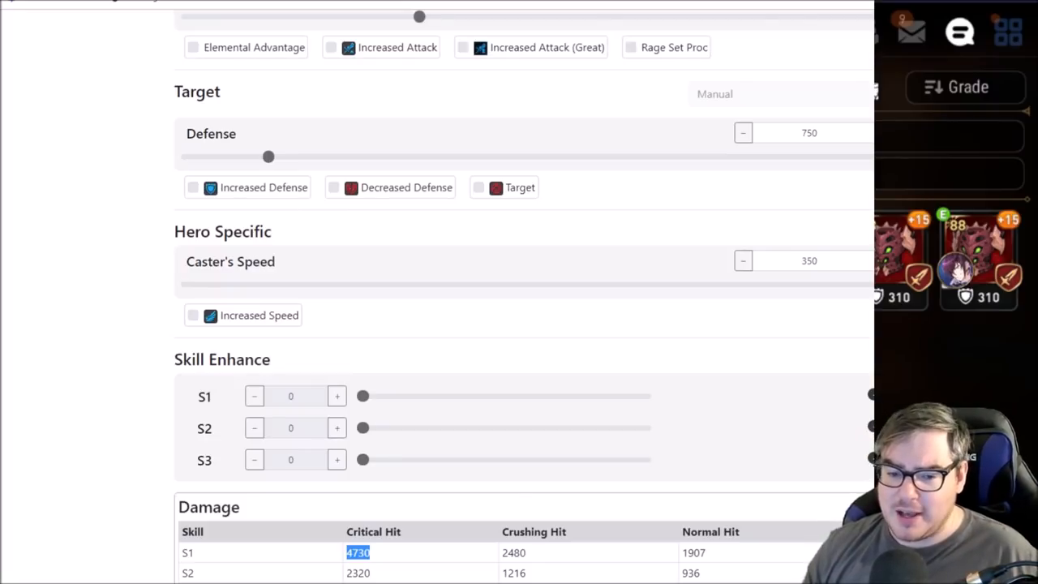
scroll(628, 220, up, 4)
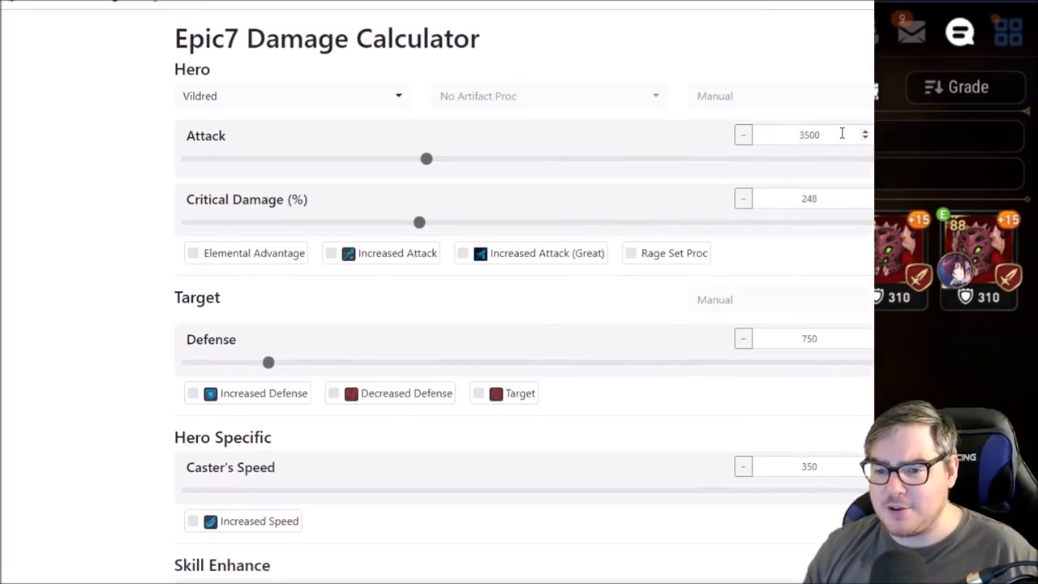
double_click(841, 134)
scroll(637, 437, down, 1)
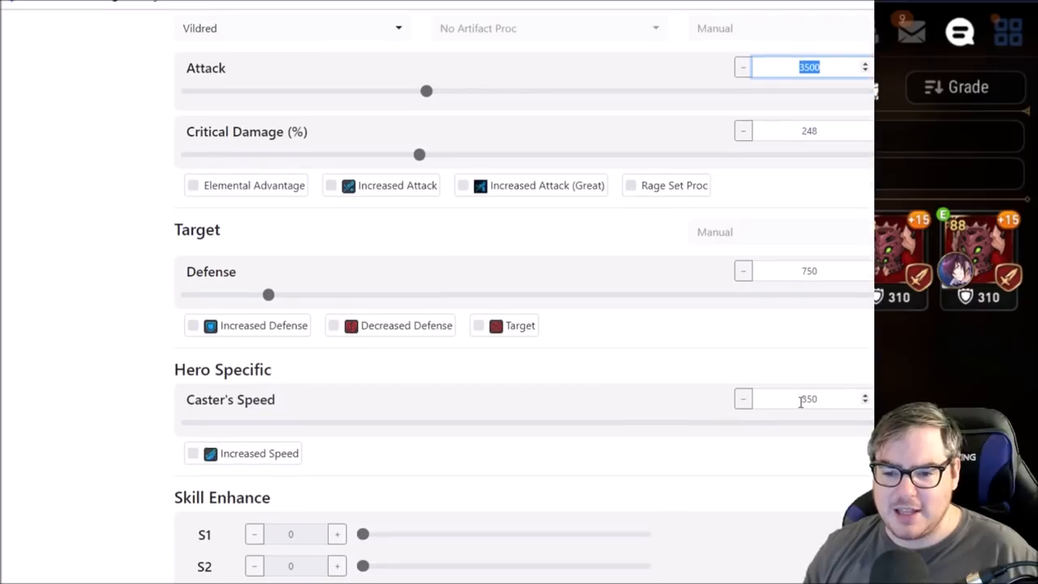